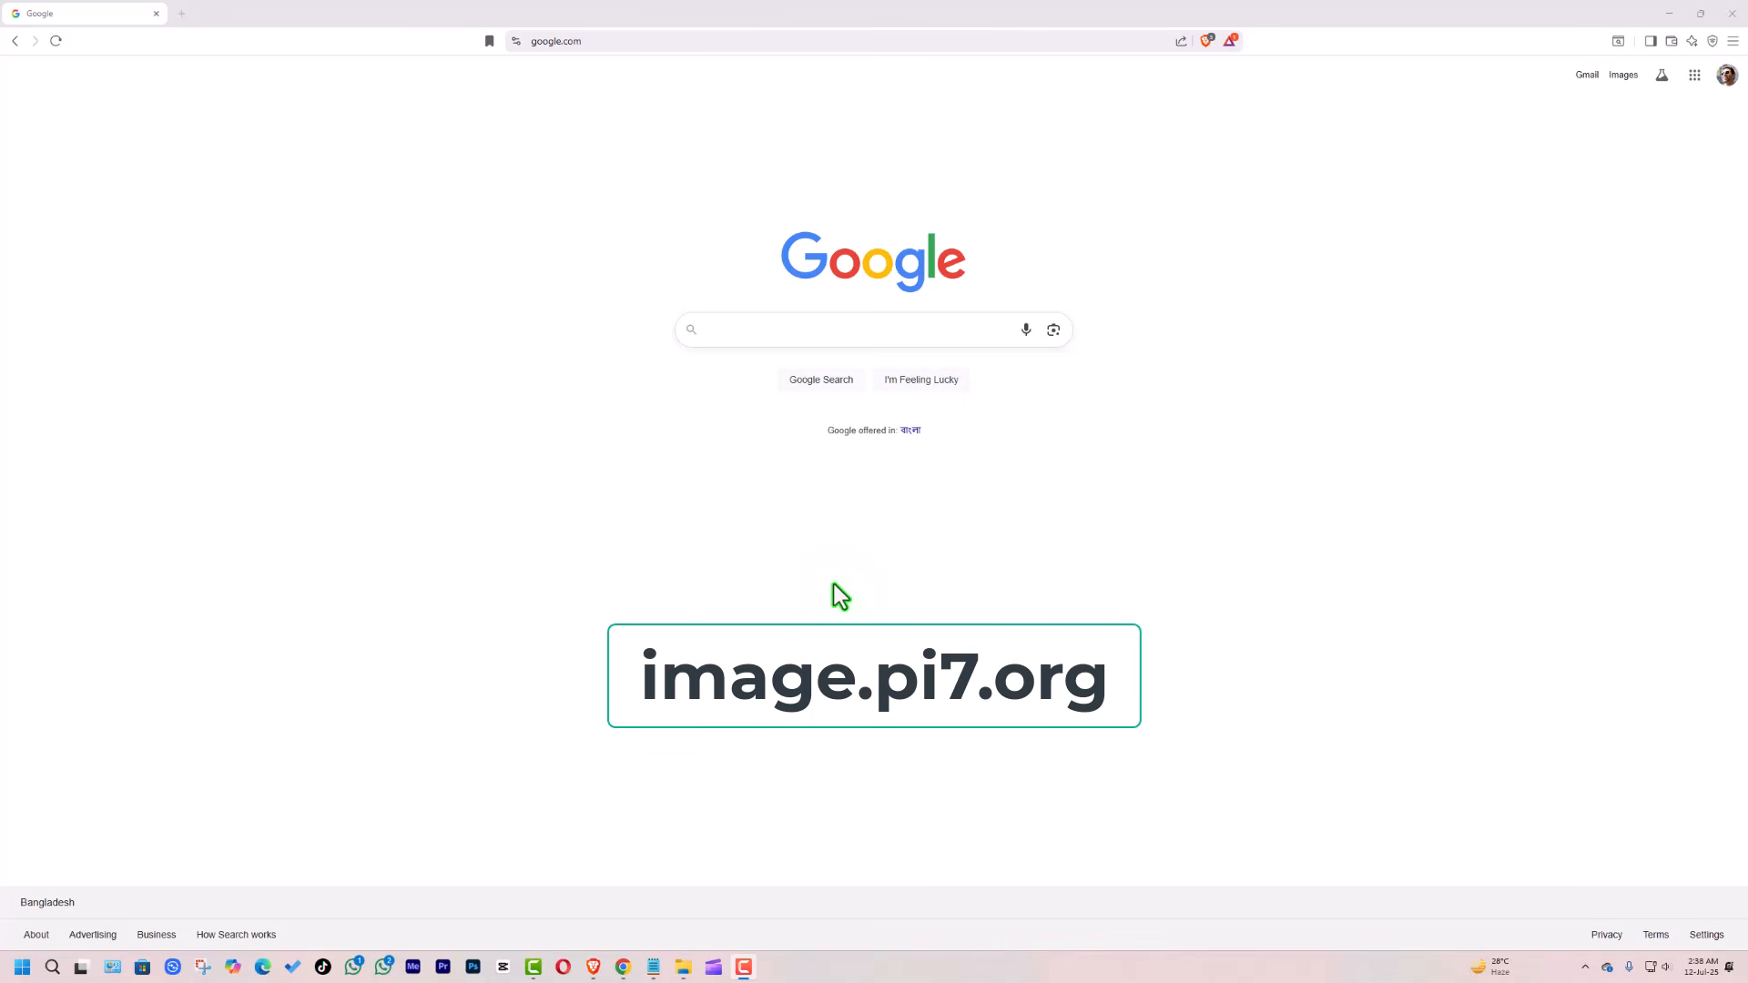
# Search Google for image.pi7.org, open the Pi7 Image Tool site and start its Passport Photo Maker
pyautogui.click(804, 332)
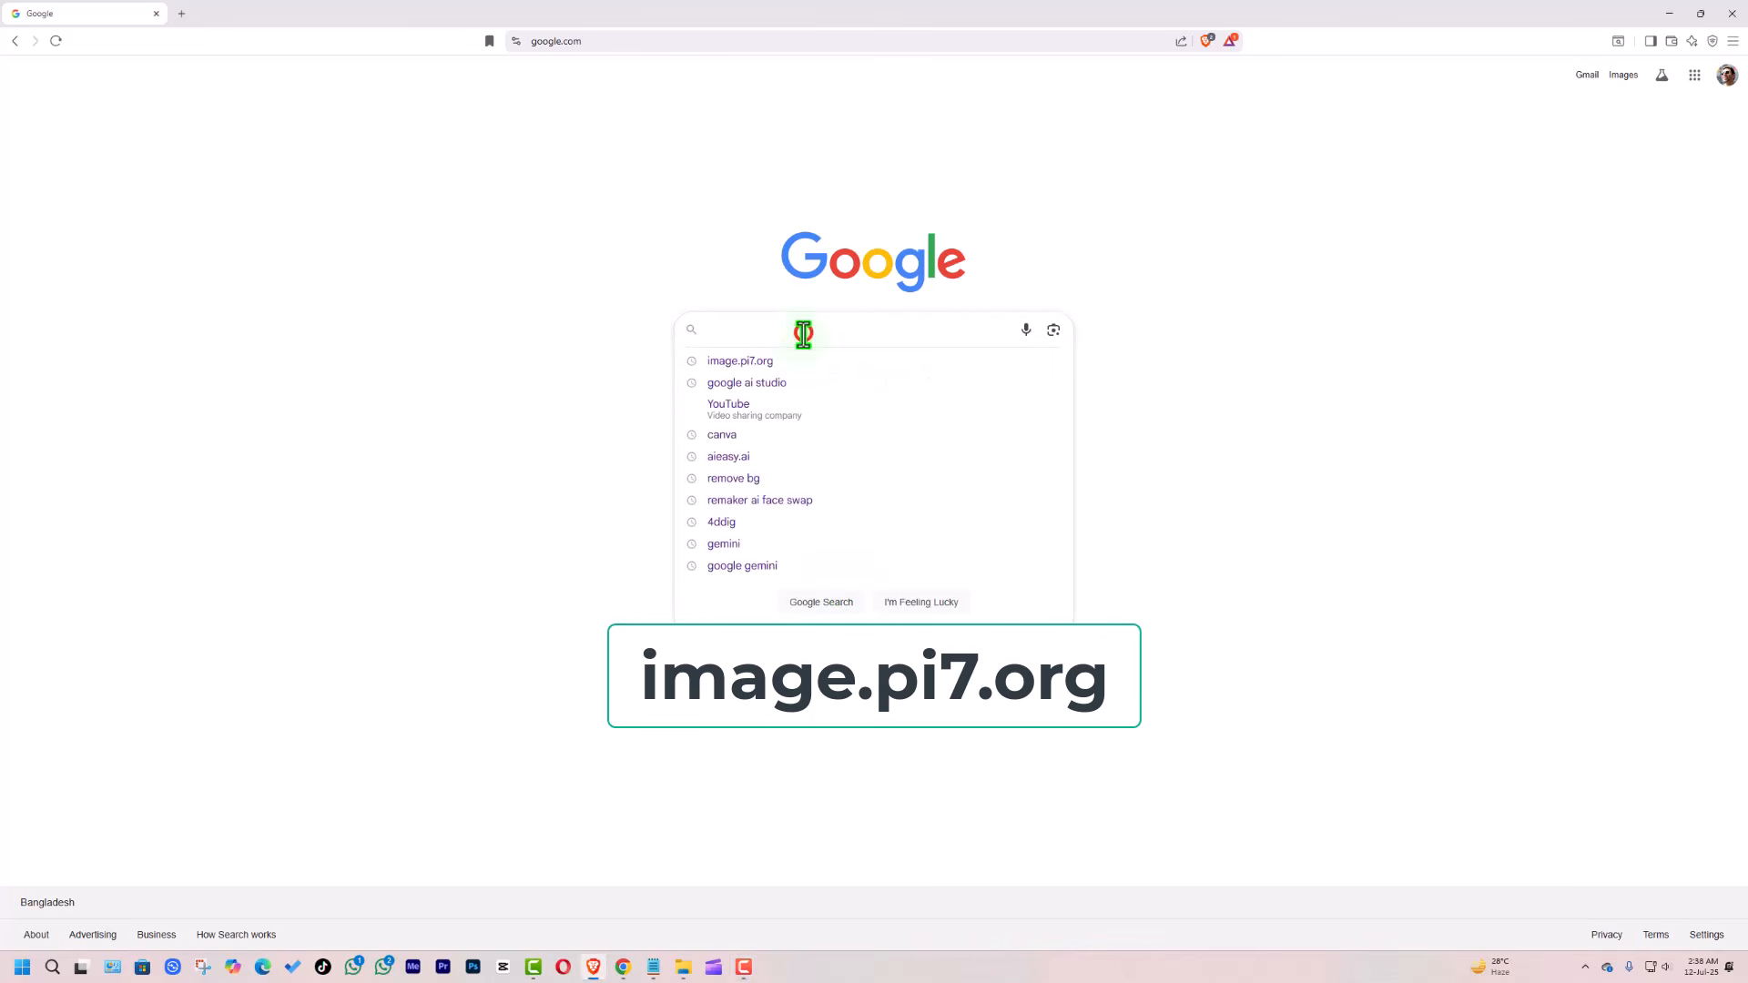
pyautogui.write('image.pi7.org')
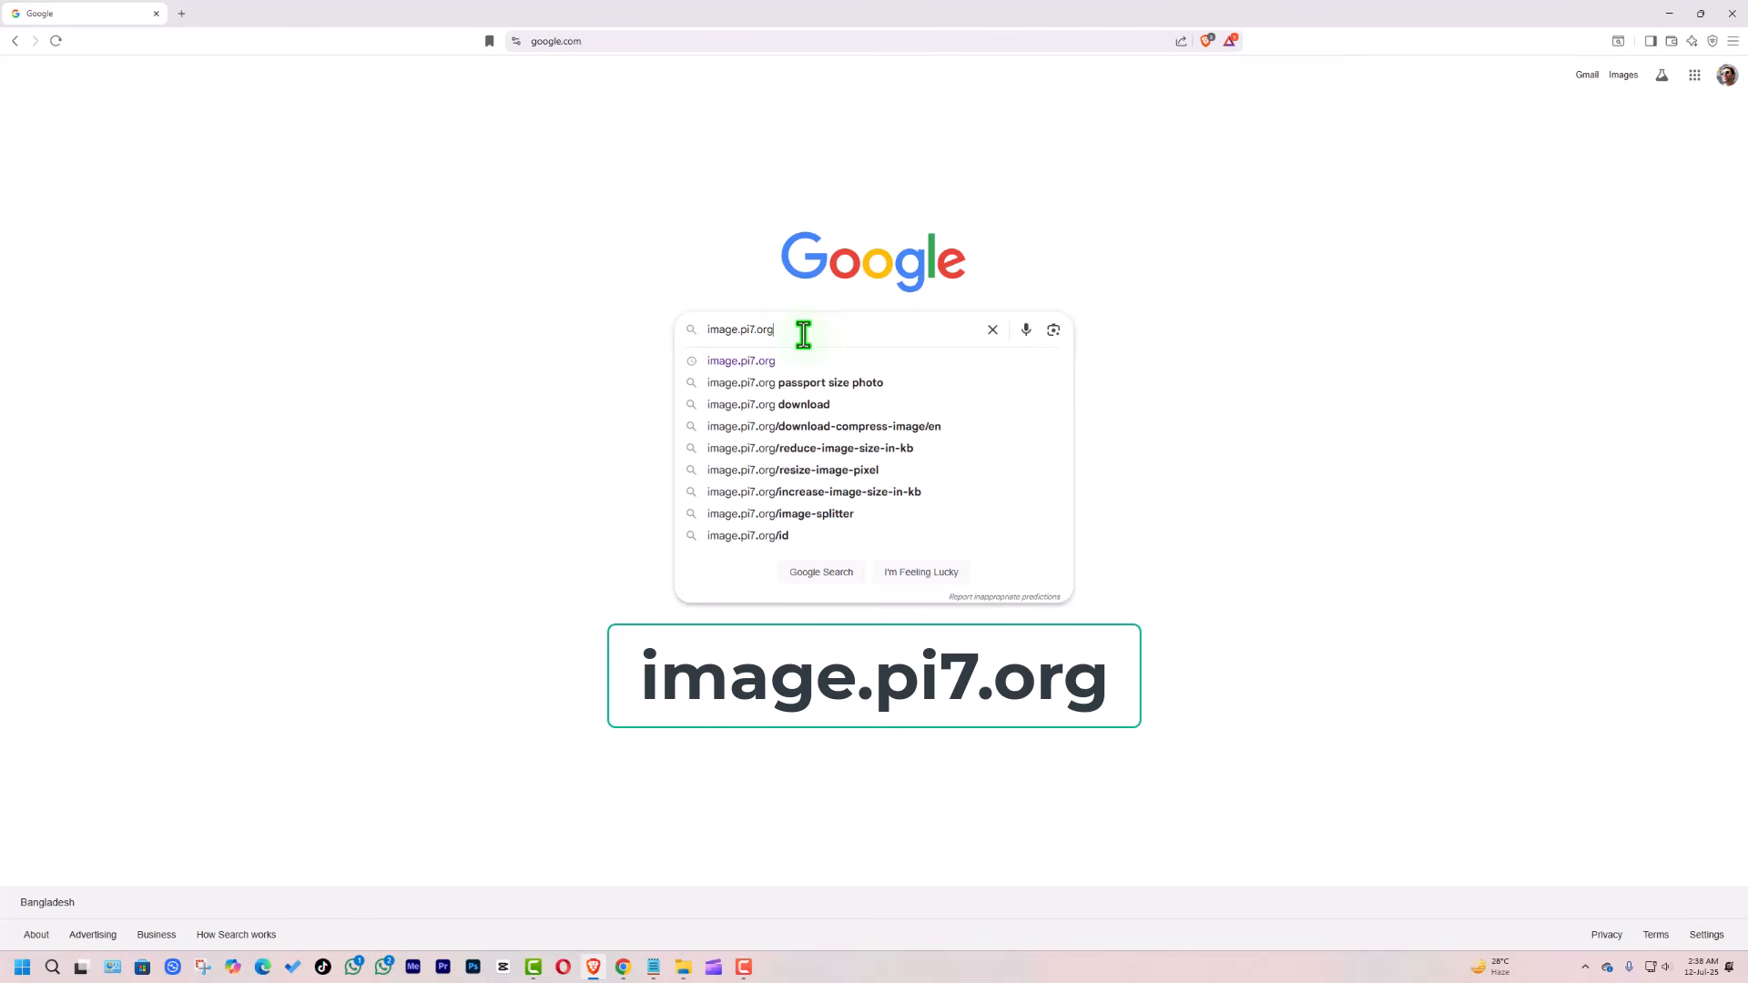
pyautogui.press('Return')
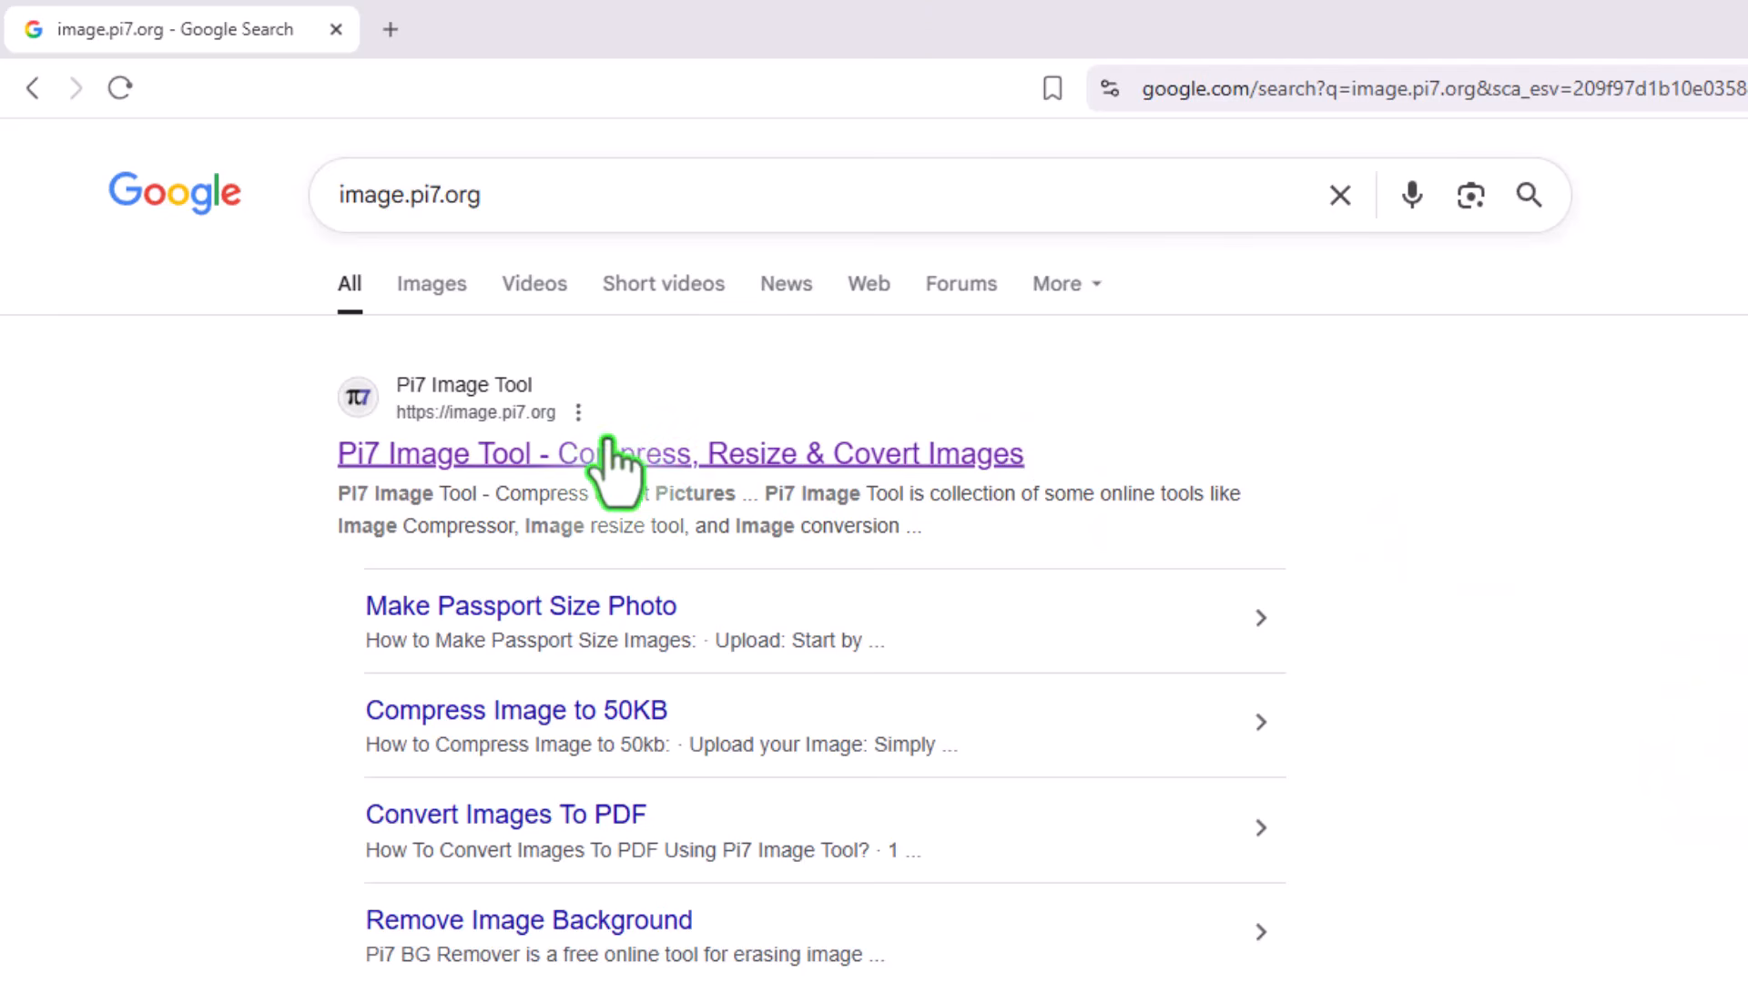
pyautogui.click(504, 455)
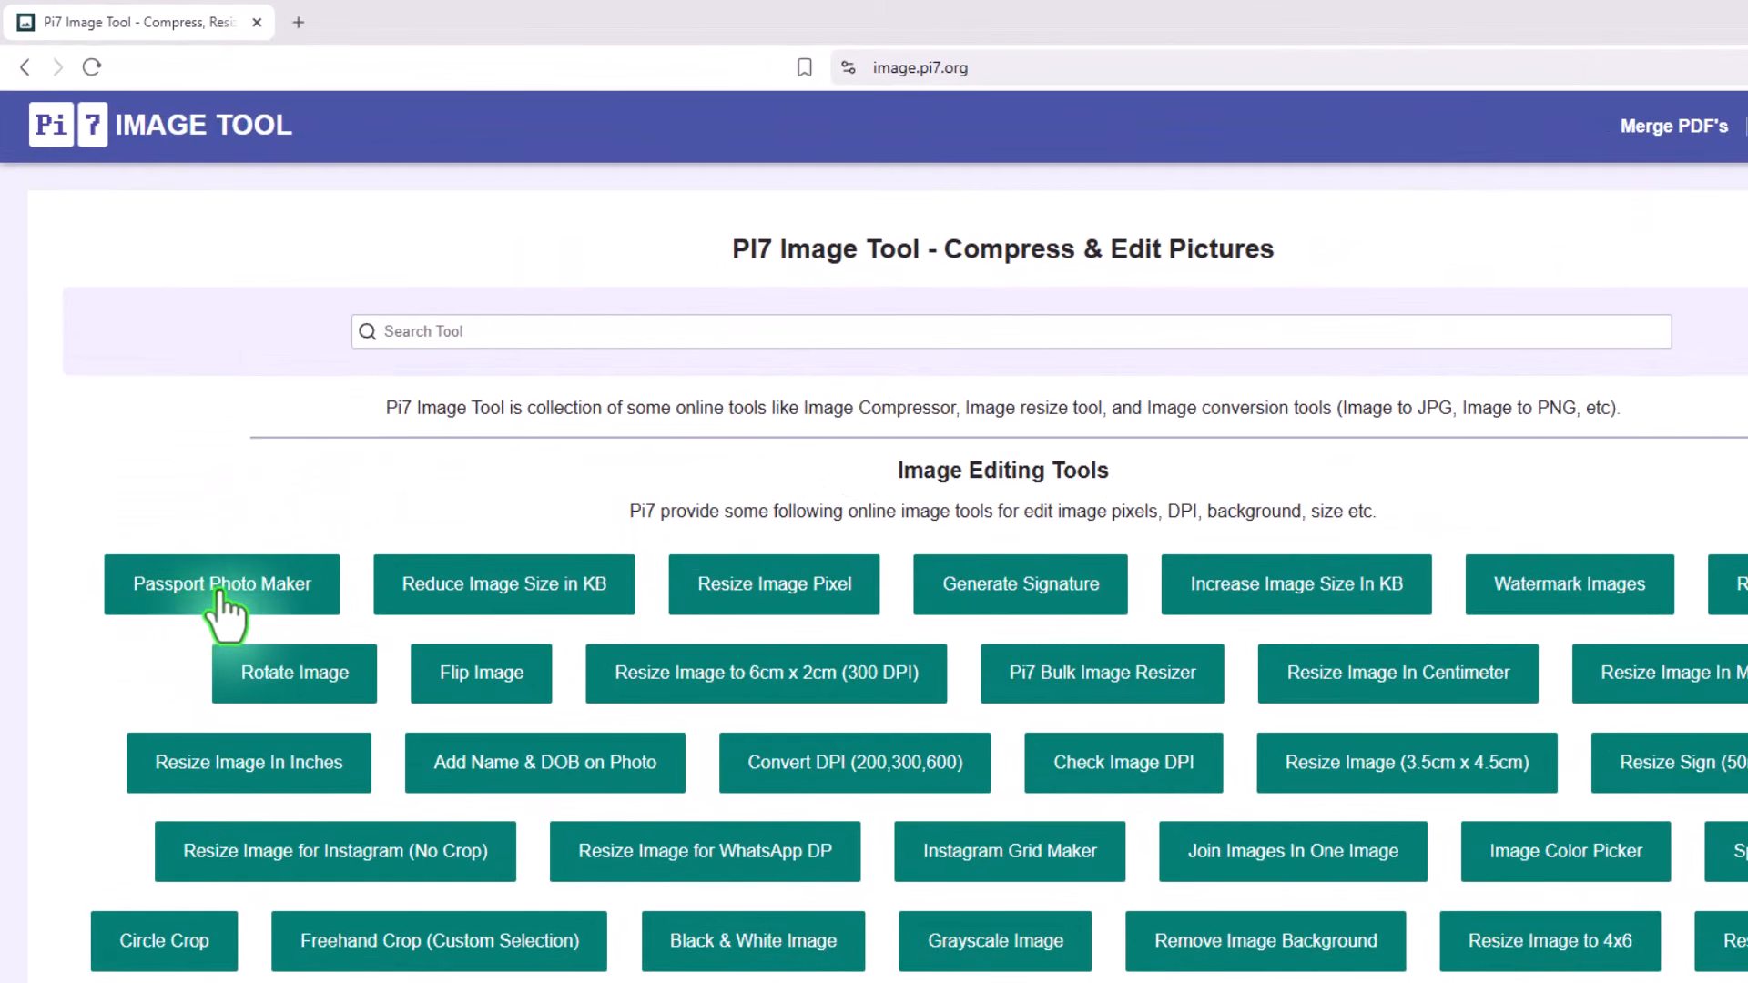
pyautogui.click(221, 590)
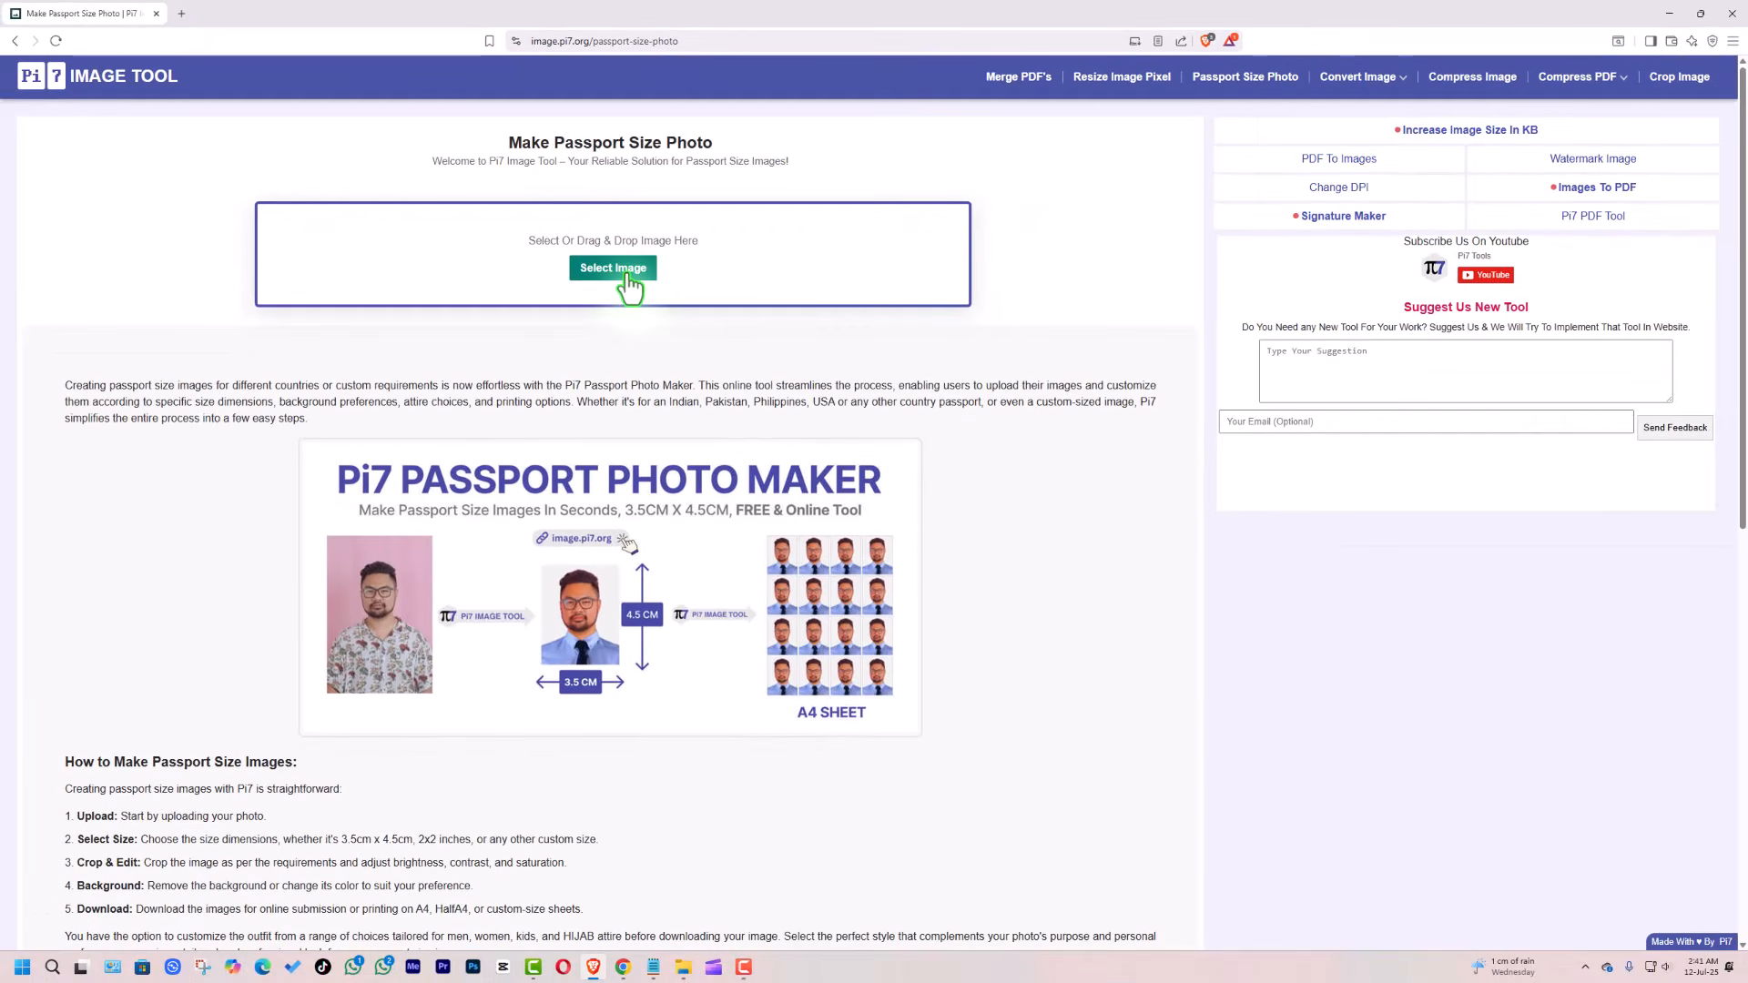
# Upload the photo kl (1) from the AI folder in Downloads to the passport photo maker
pyautogui.click(613, 273)
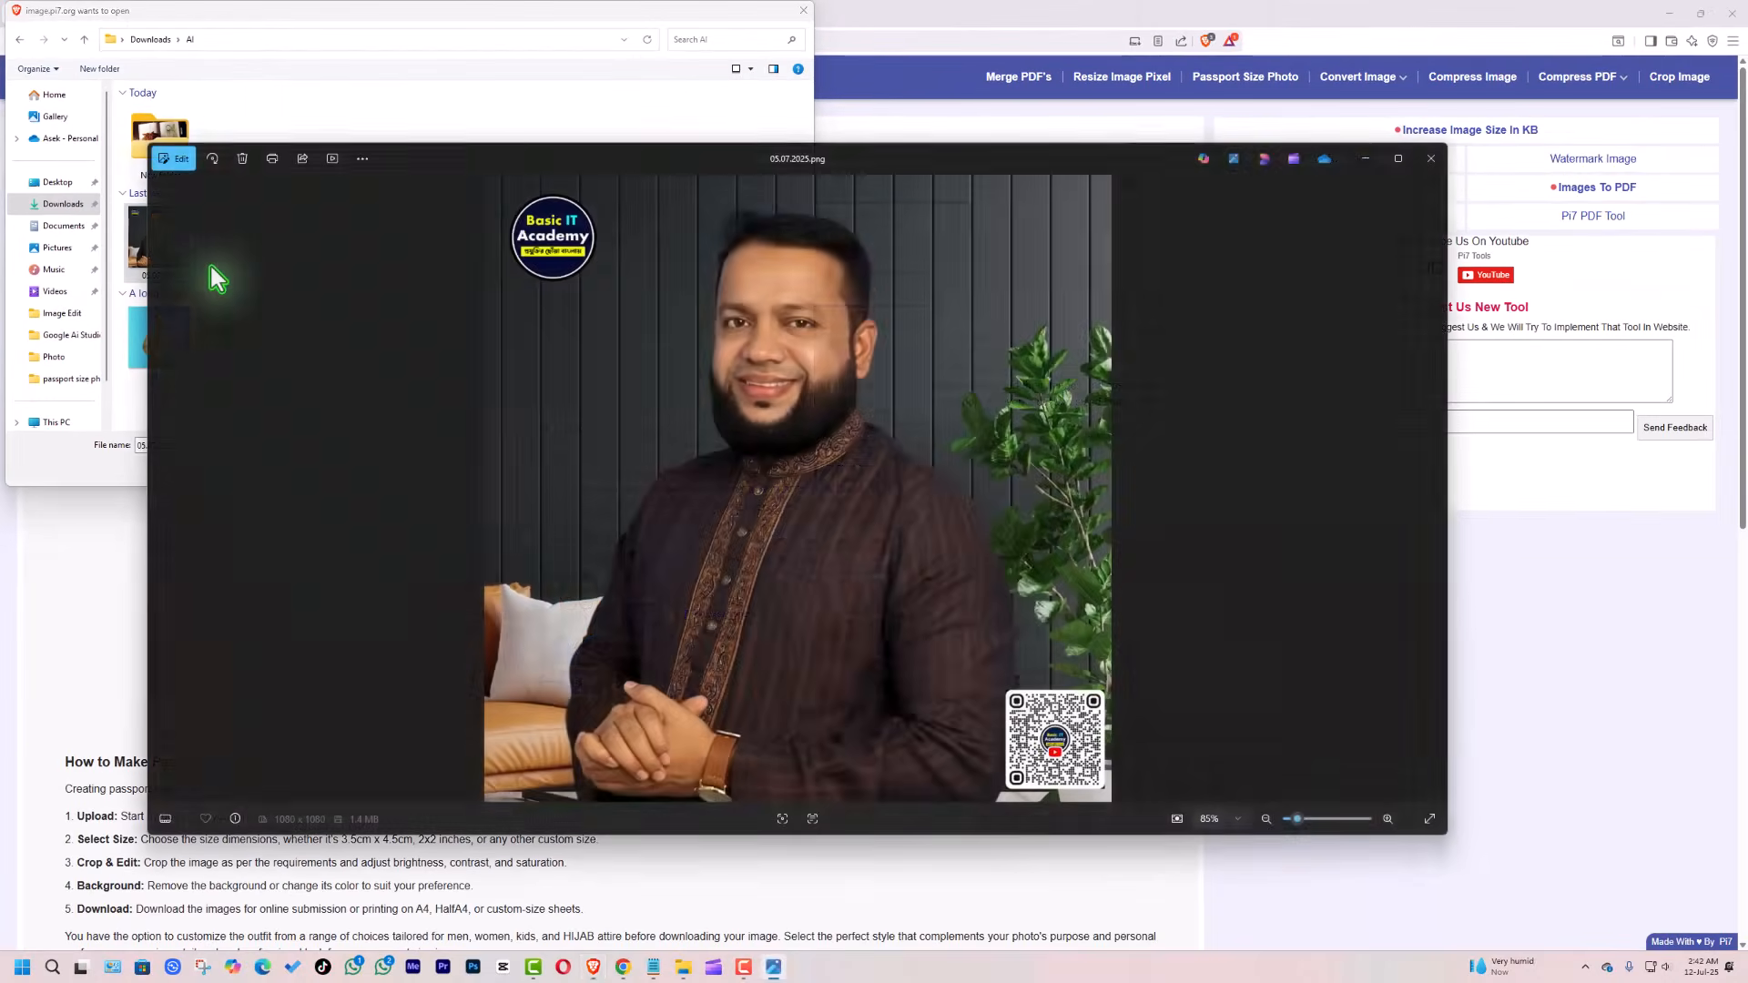
pyautogui.press('Right')
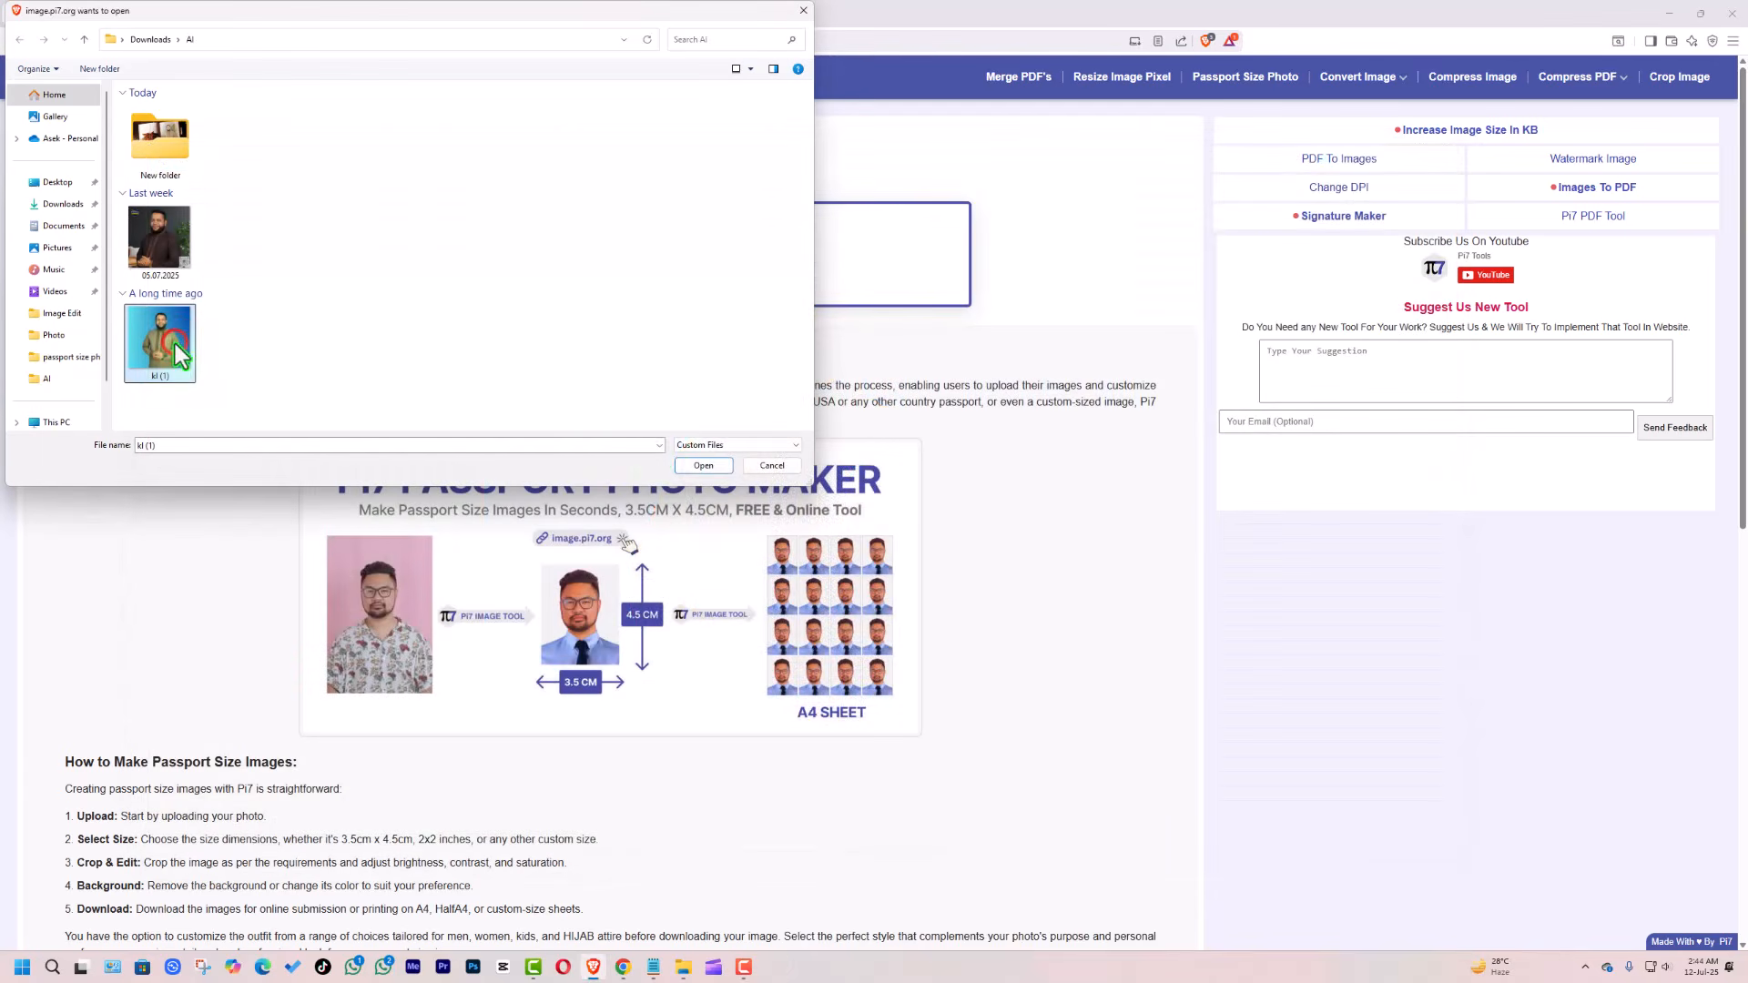
pyautogui.click(697, 466)
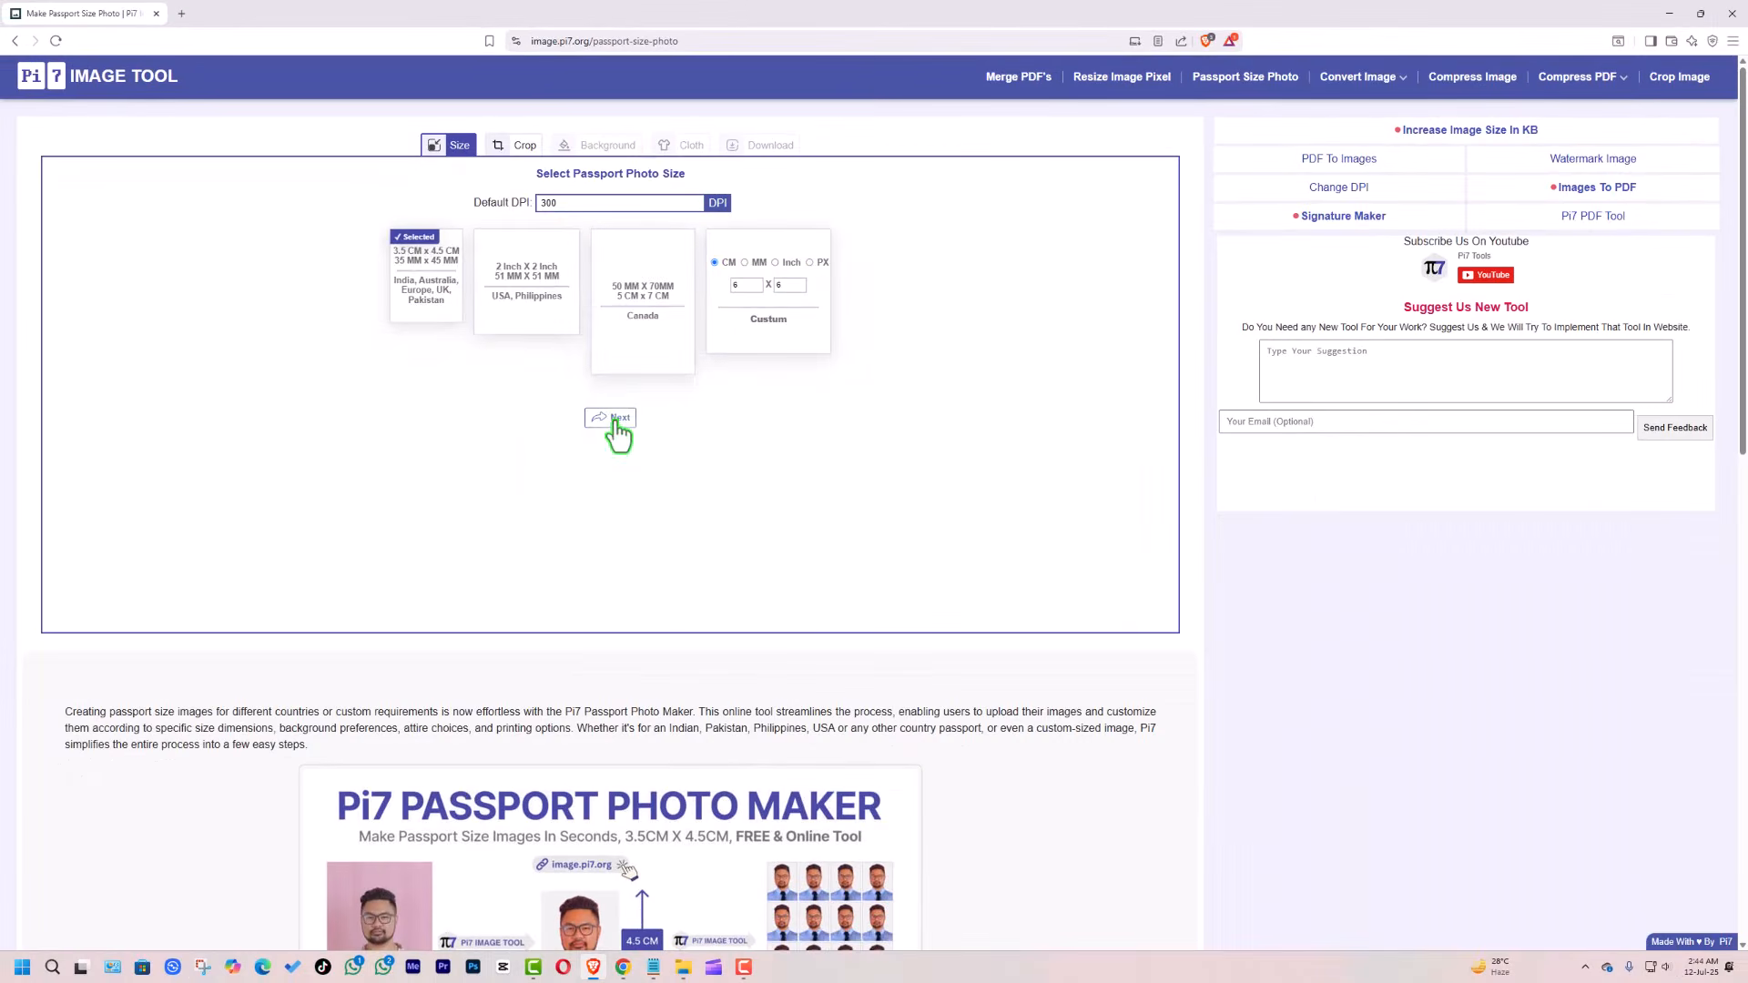
# Accept the 3.5 cm x 4.5 cm size at 300 DPI and crop the photo to the head and upper chest
pyautogui.click(615, 421)
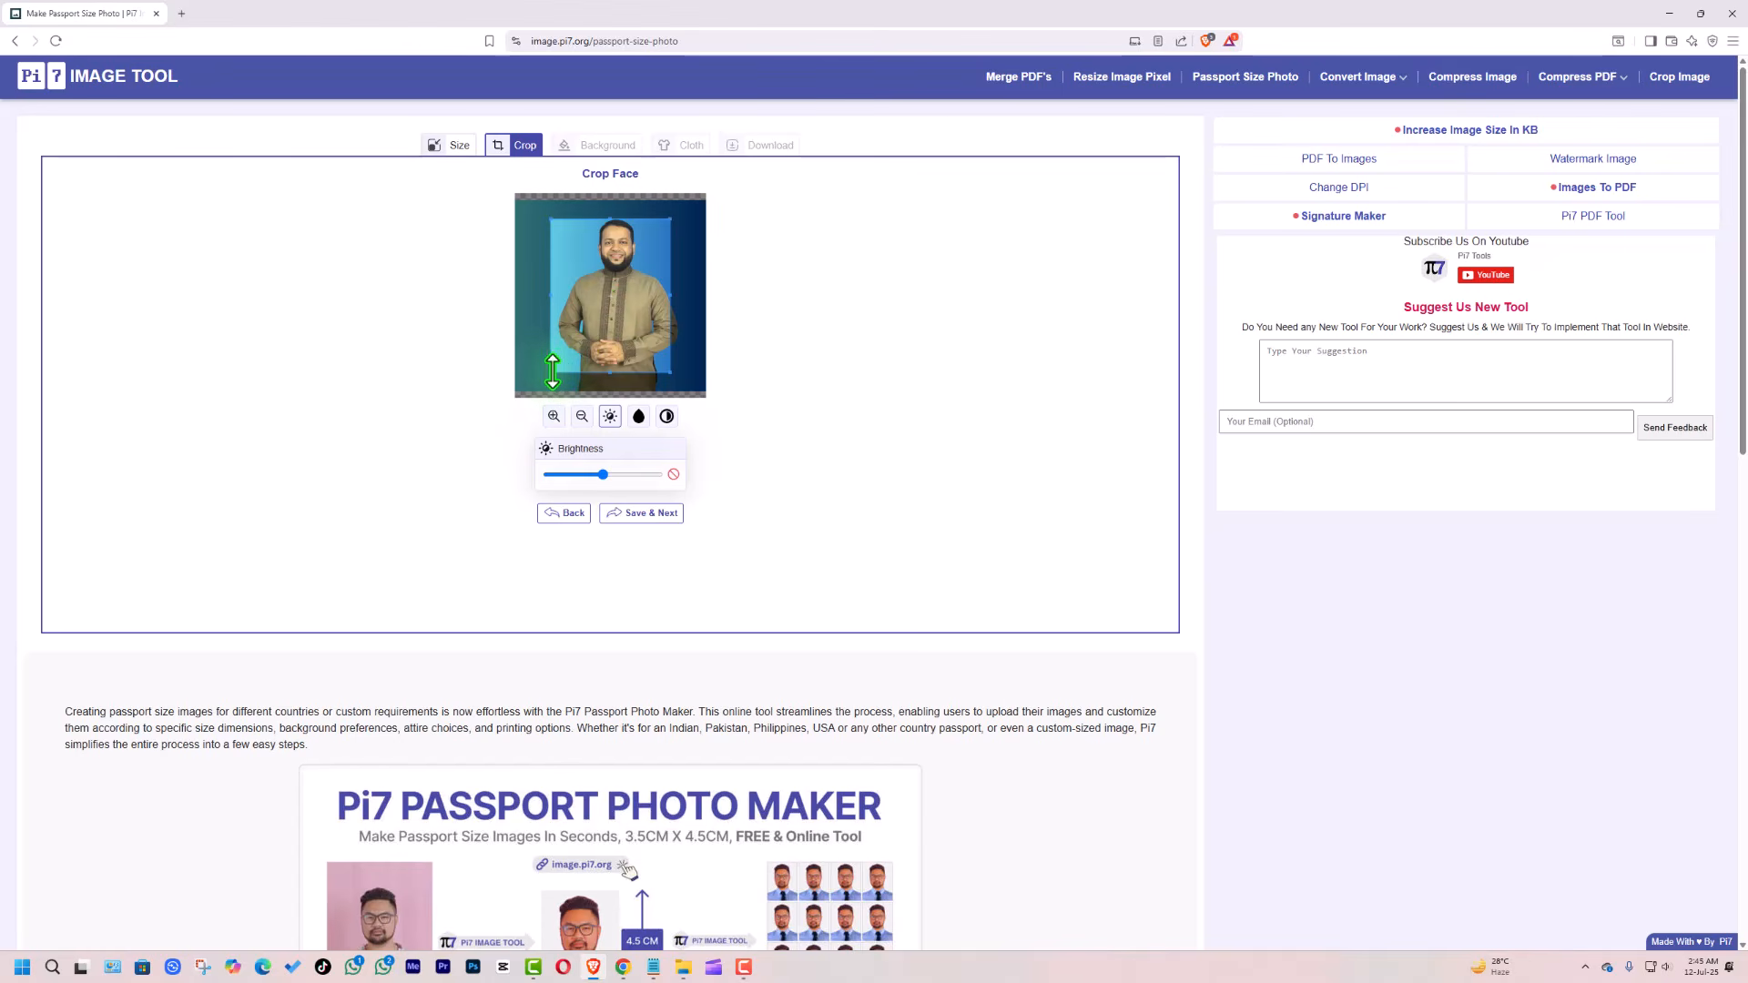
pyautogui.moveTo(549, 371); pyautogui.dragTo(583, 310)
pyautogui.moveTo(635, 301); pyautogui.dragTo(621, 299)
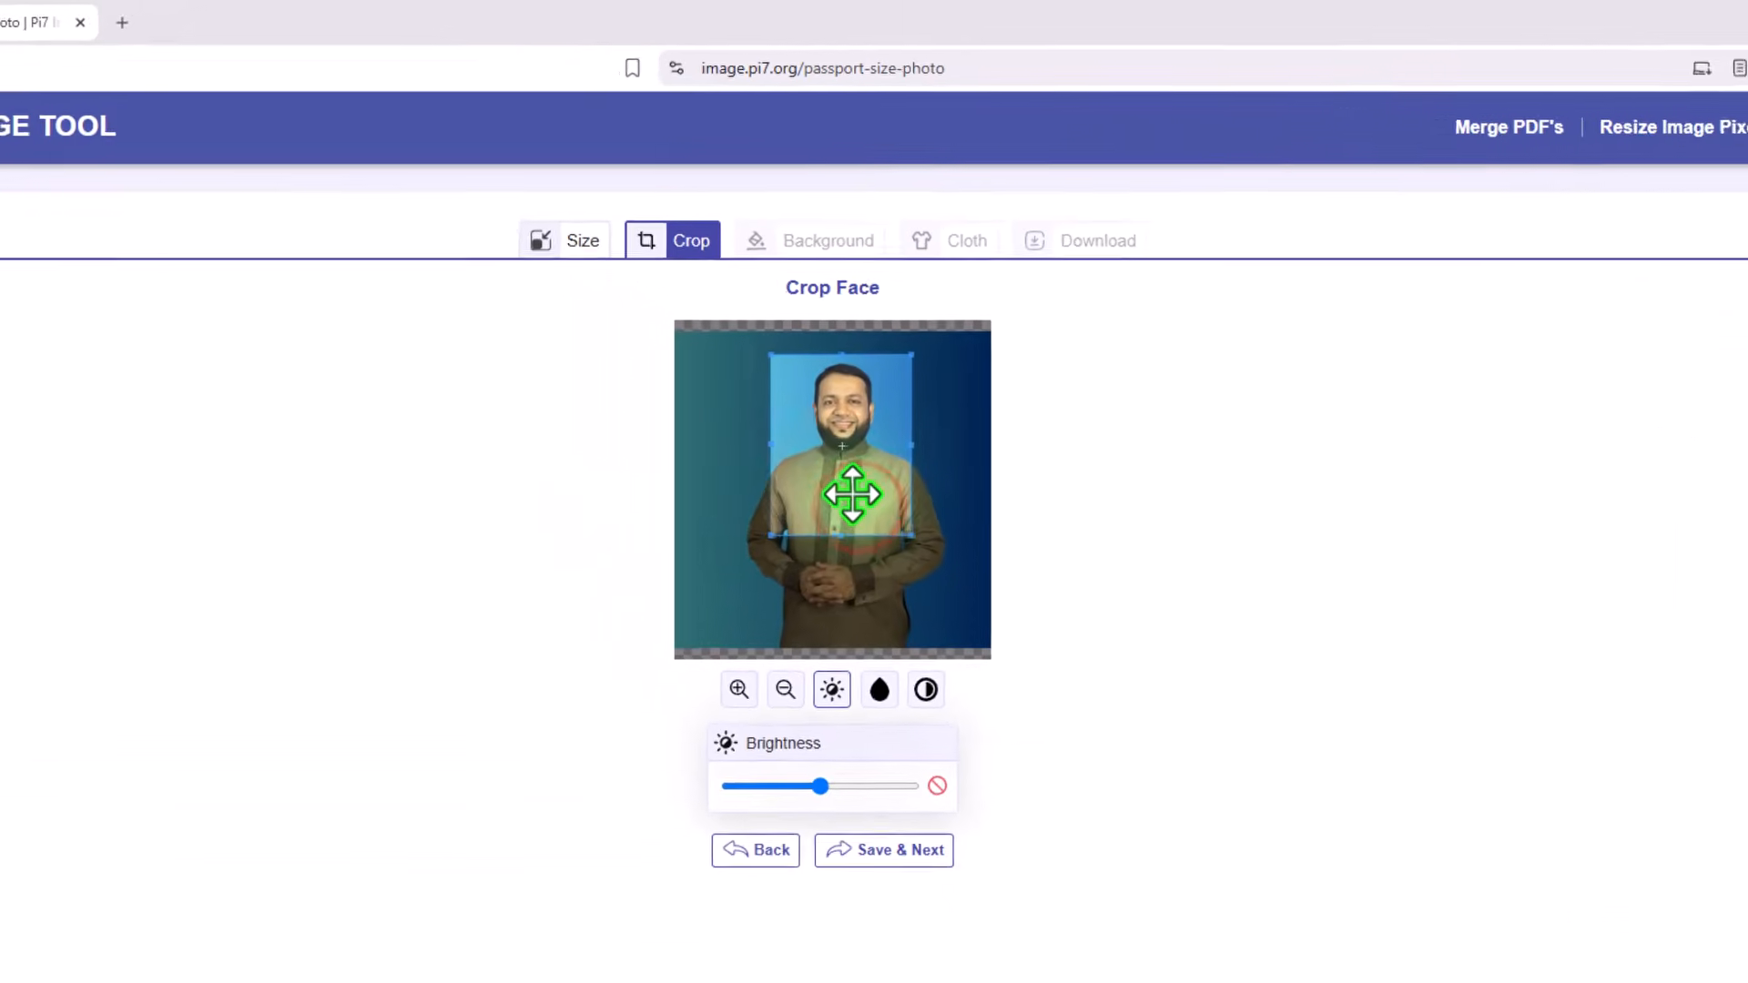
pyautogui.moveTo(852, 494); pyautogui.dragTo(903, 537)
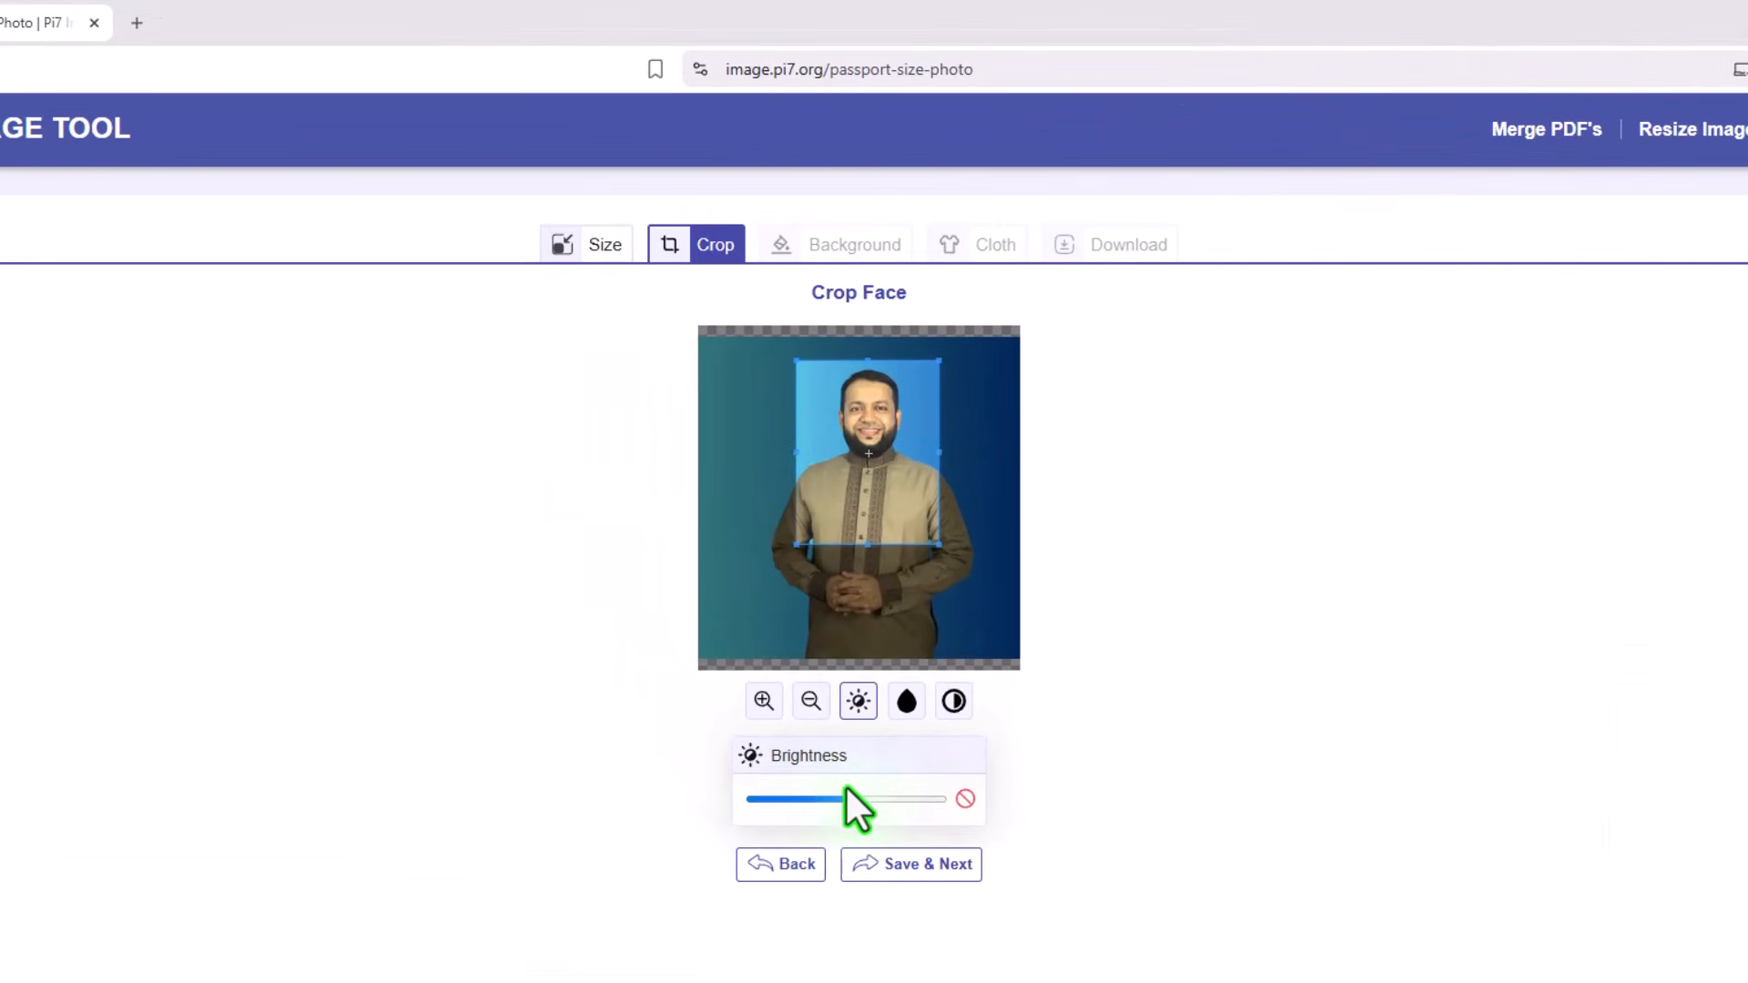
# Slightly raise the photo's brightness, saturation and contrast, and save the cropped result
pyautogui.moveTo(849, 797); pyautogui.dragTo(868, 799)
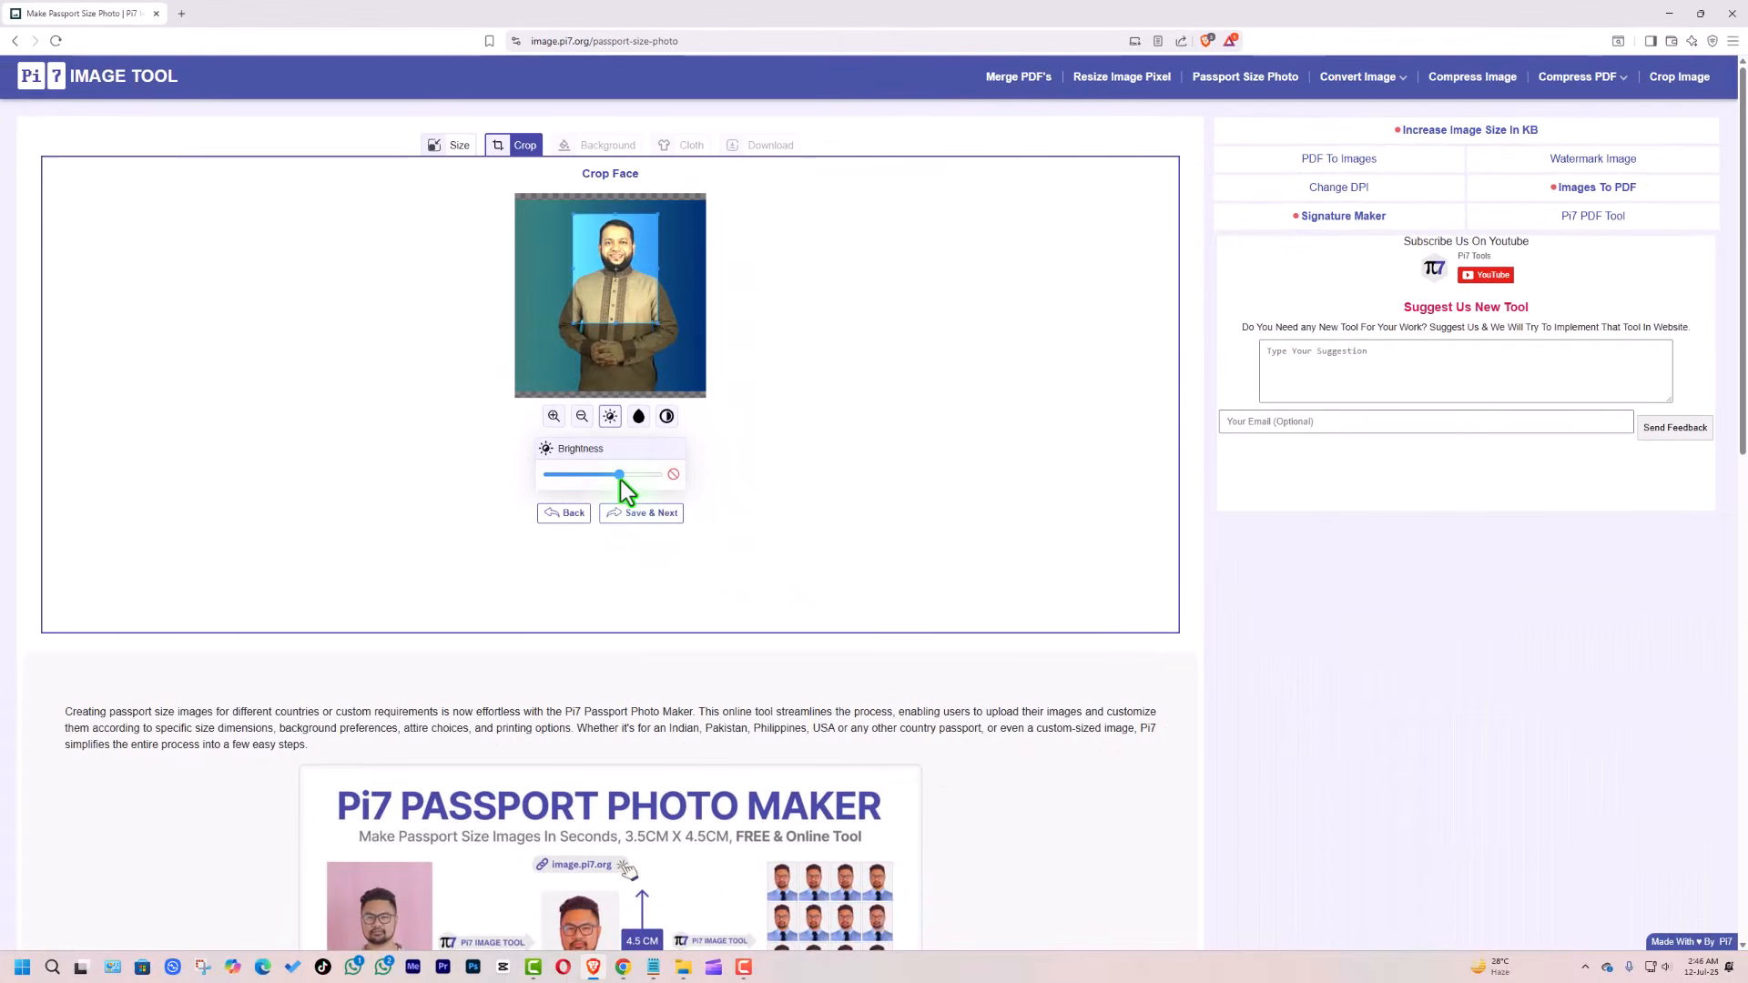
pyautogui.moveTo(615, 481); pyautogui.dragTo(608, 483)
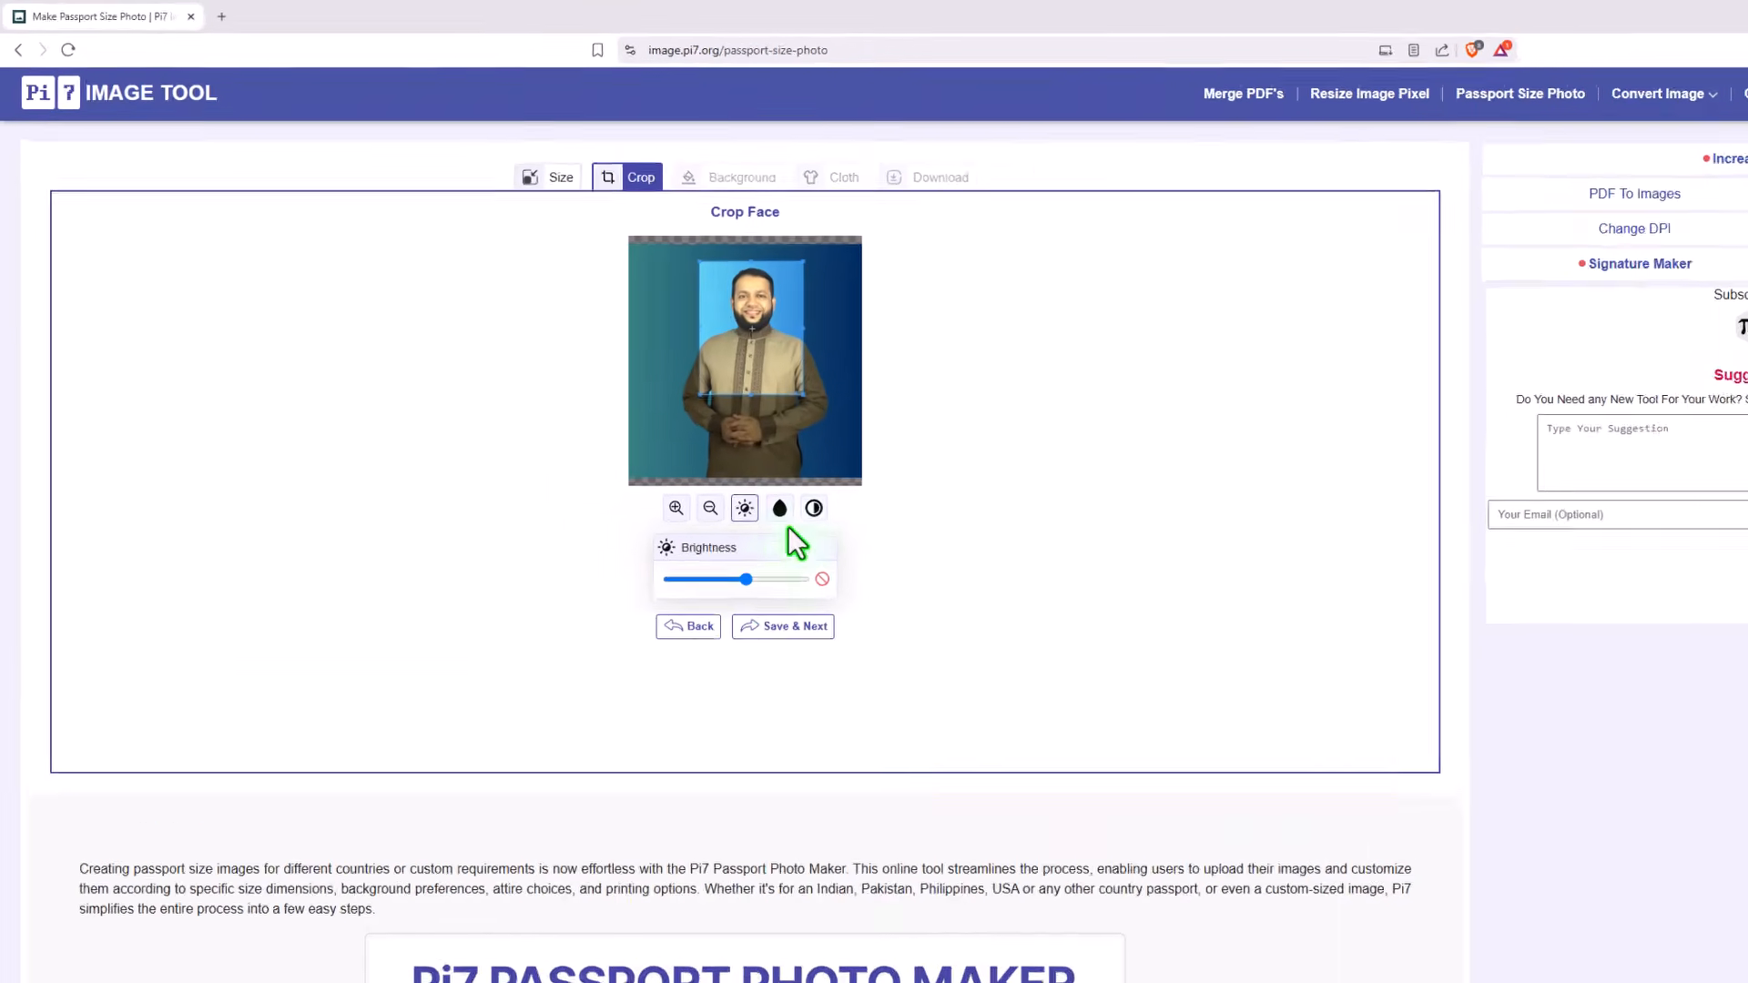
pyautogui.click(780, 508)
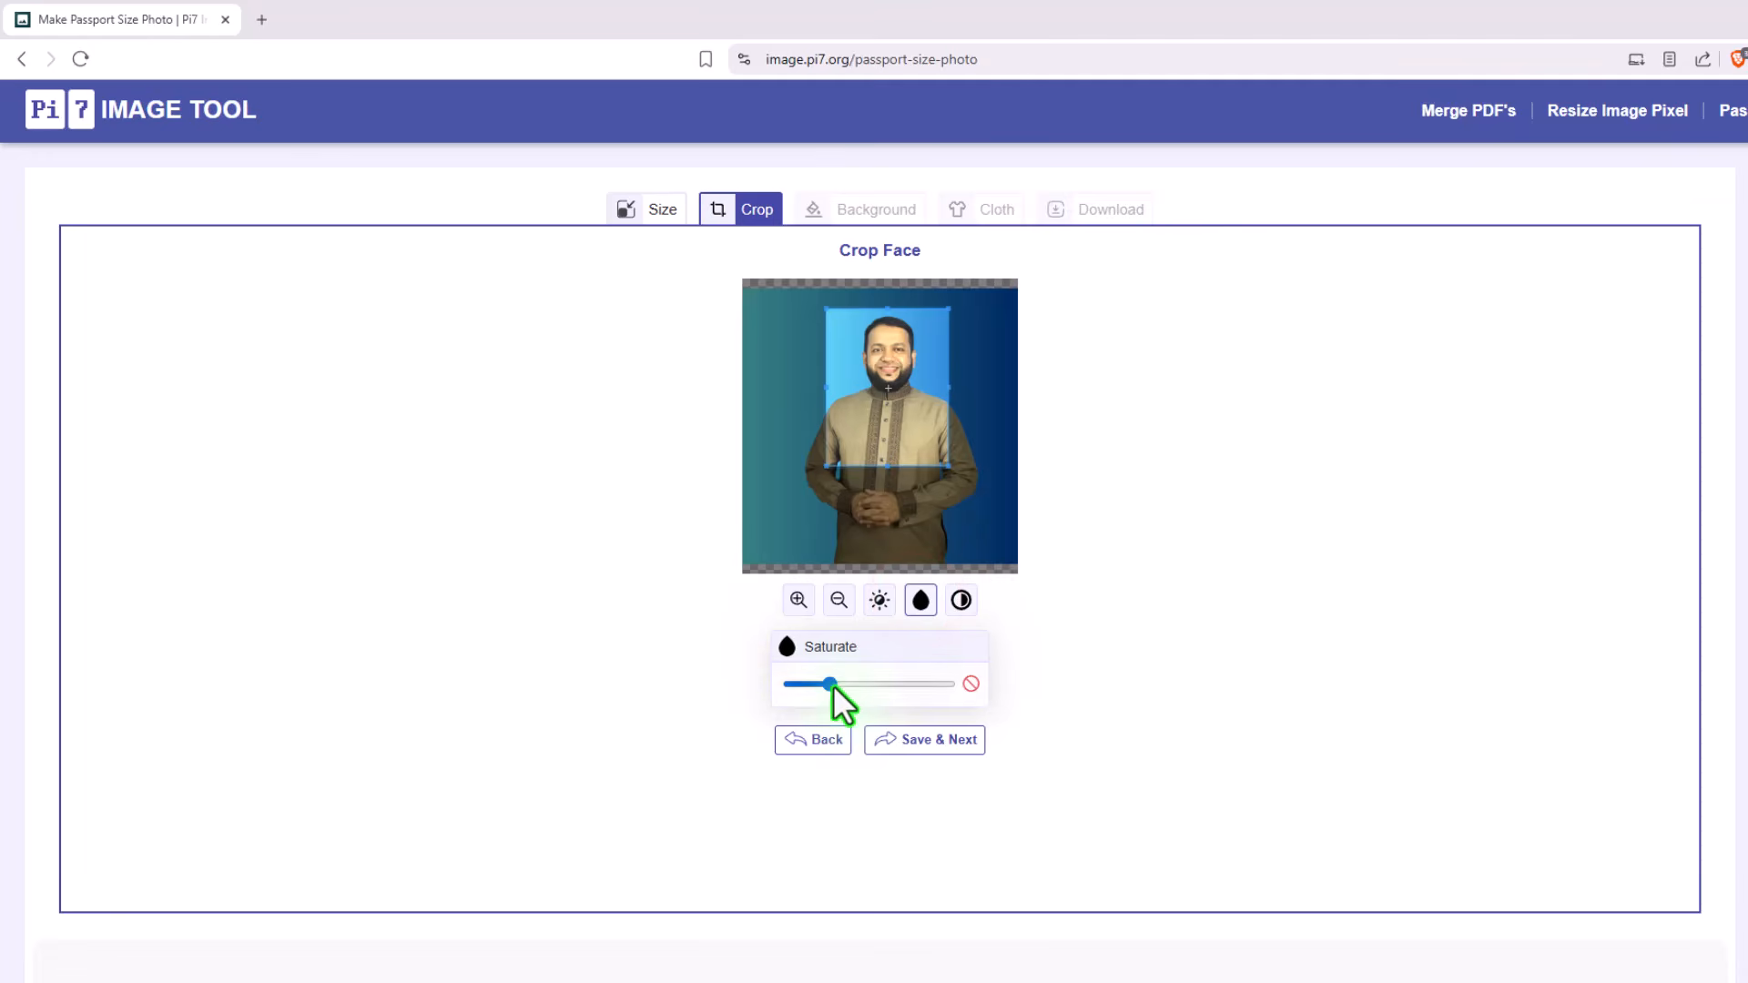
pyautogui.moveTo(833, 684); pyautogui.dragTo(828, 685)
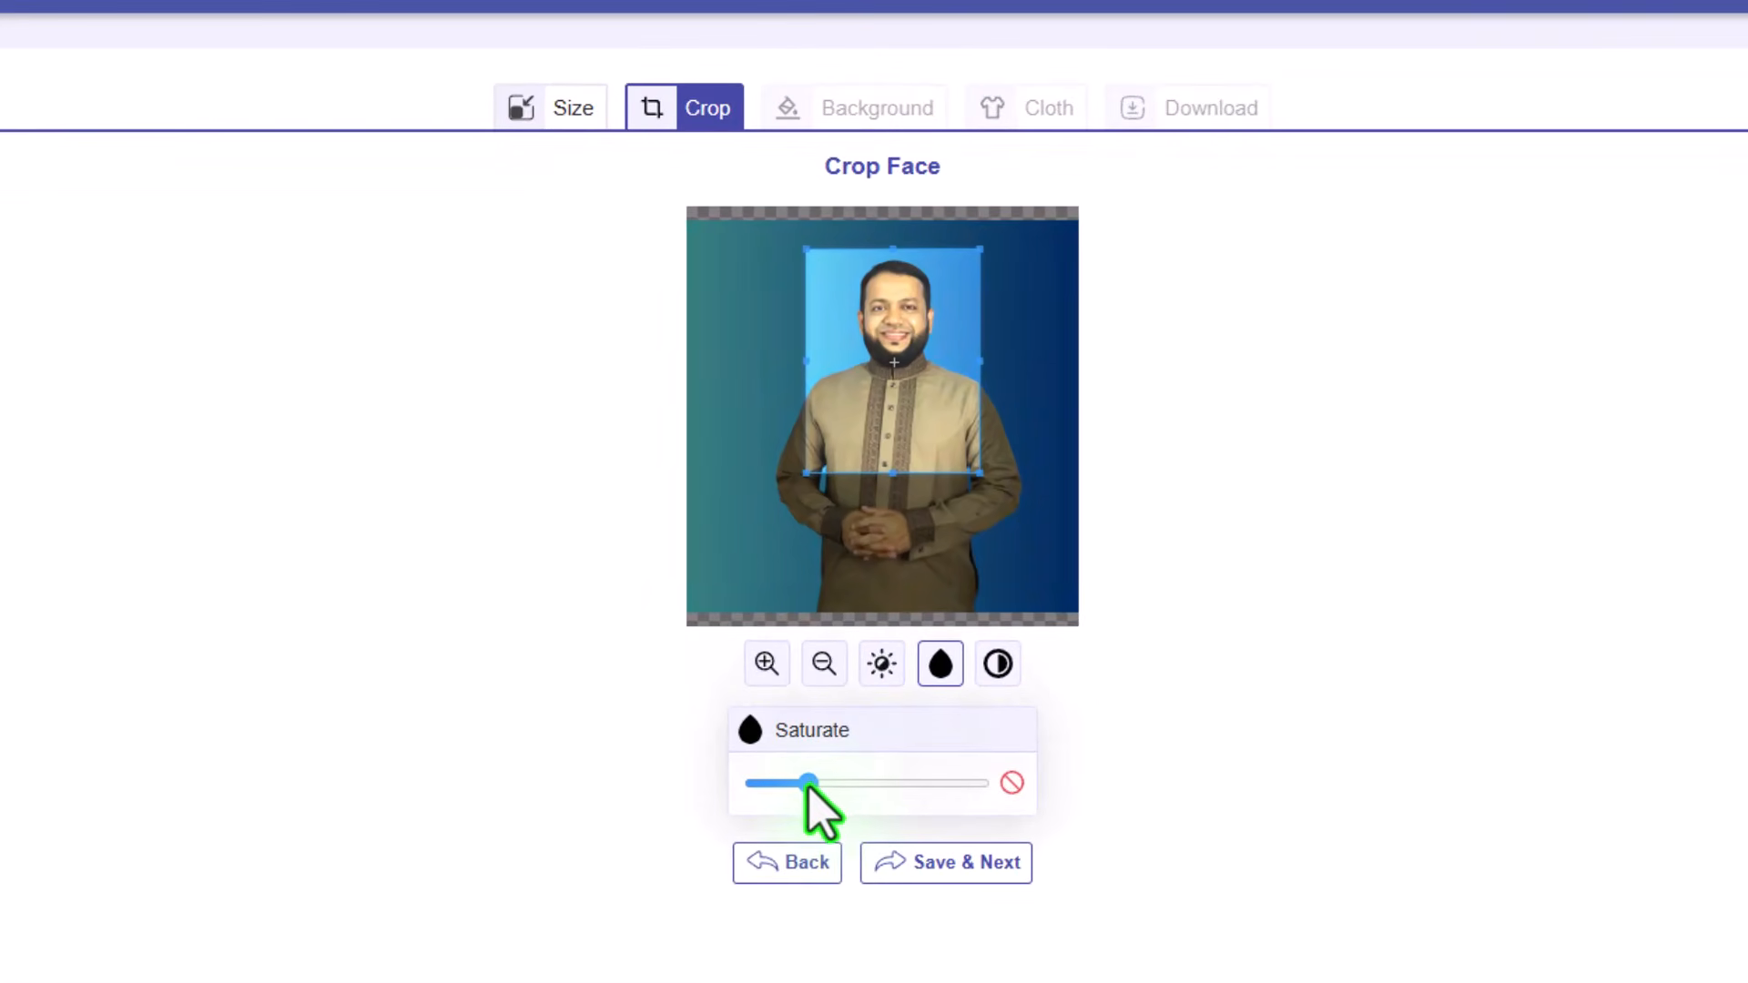
pyautogui.moveTo(811, 788); pyautogui.dragTo(823, 788)
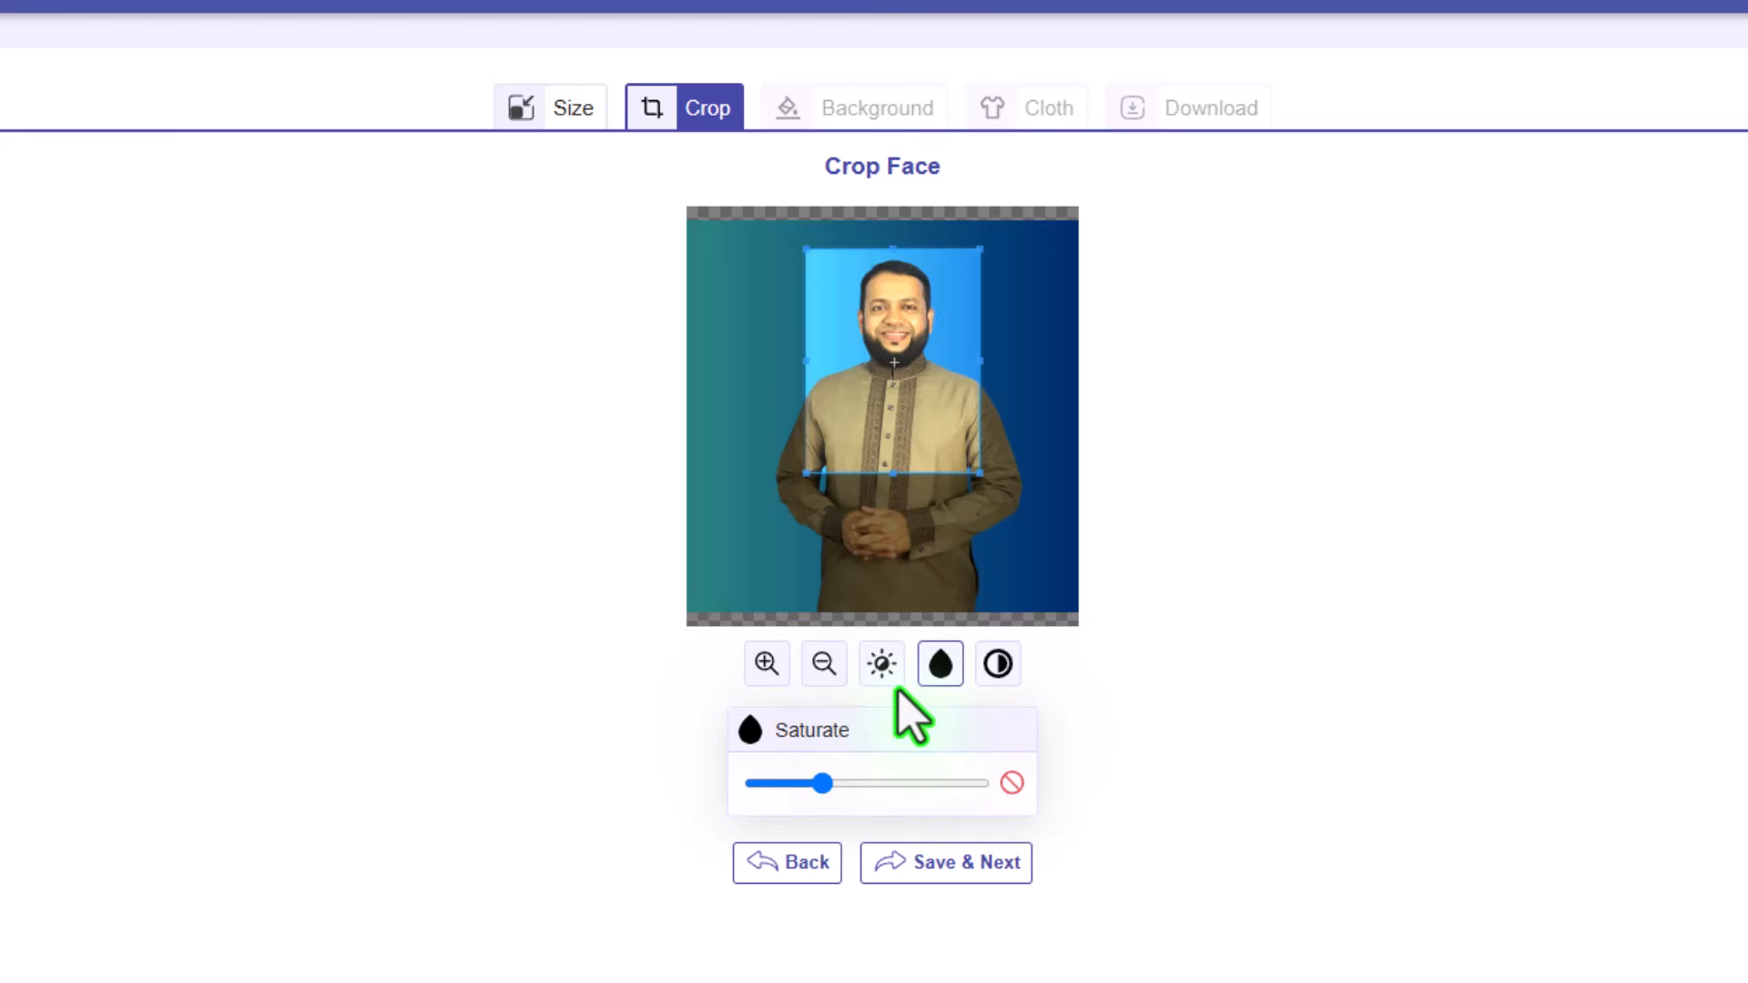
pyautogui.click(998, 662)
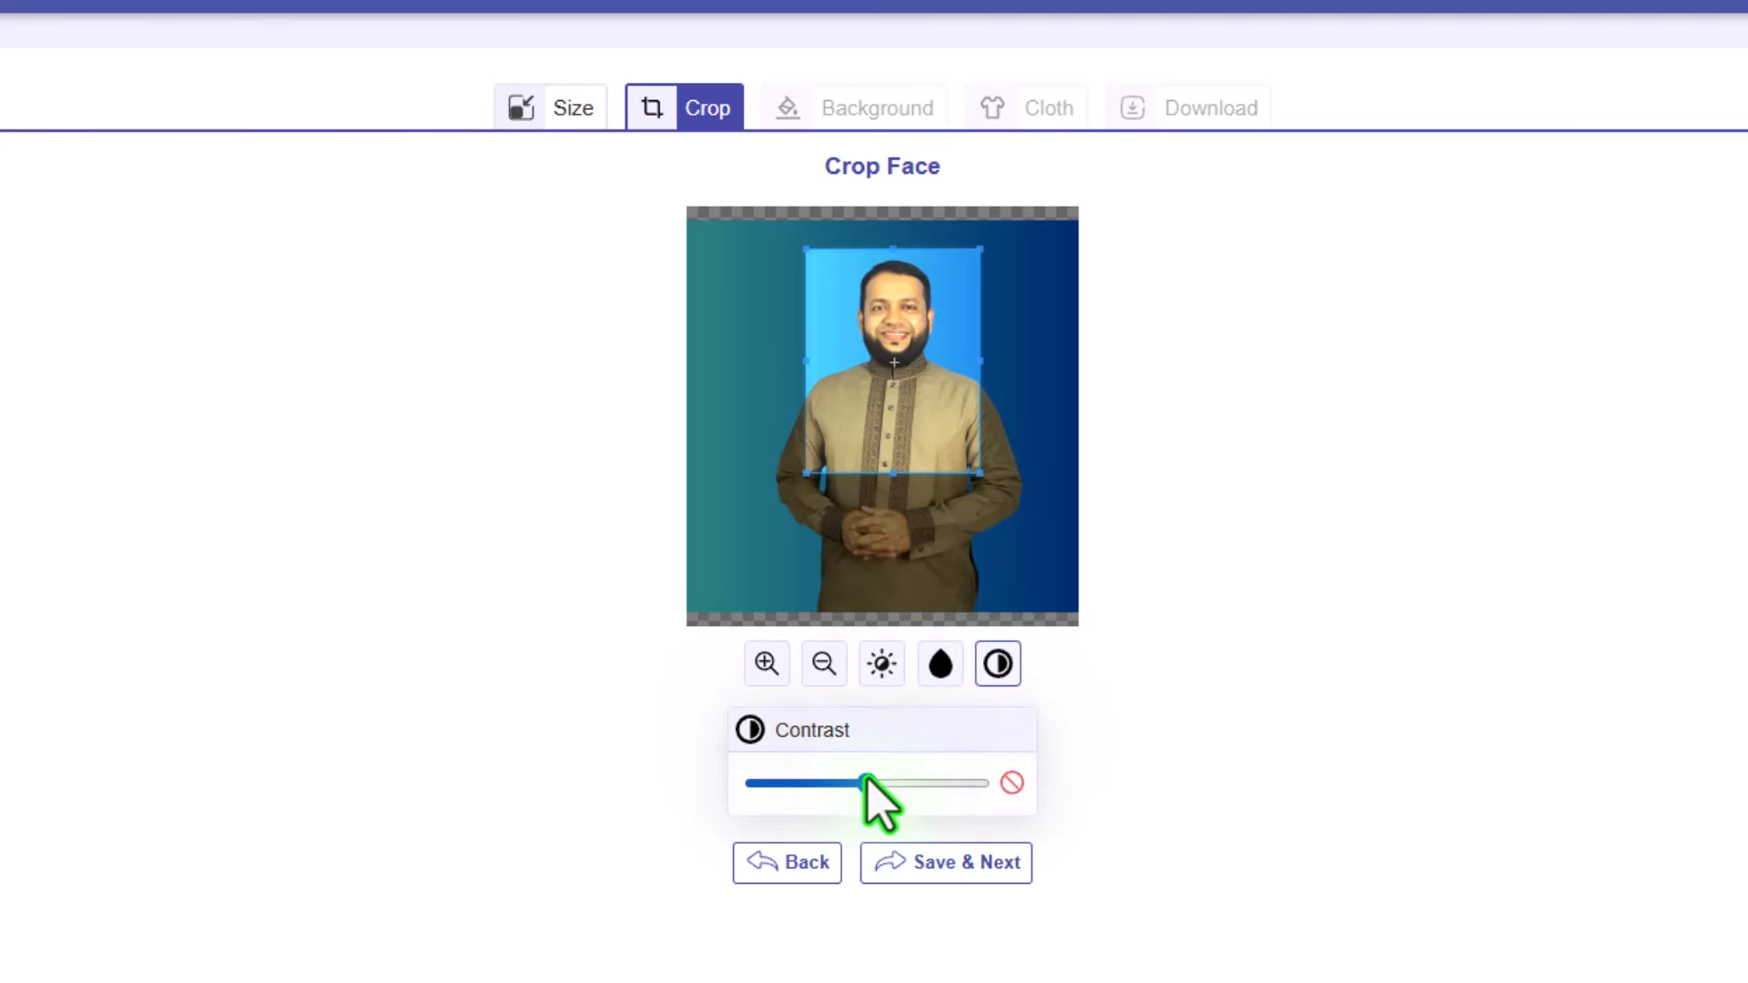
pyautogui.moveTo(868, 783); pyautogui.dragTo(878, 781)
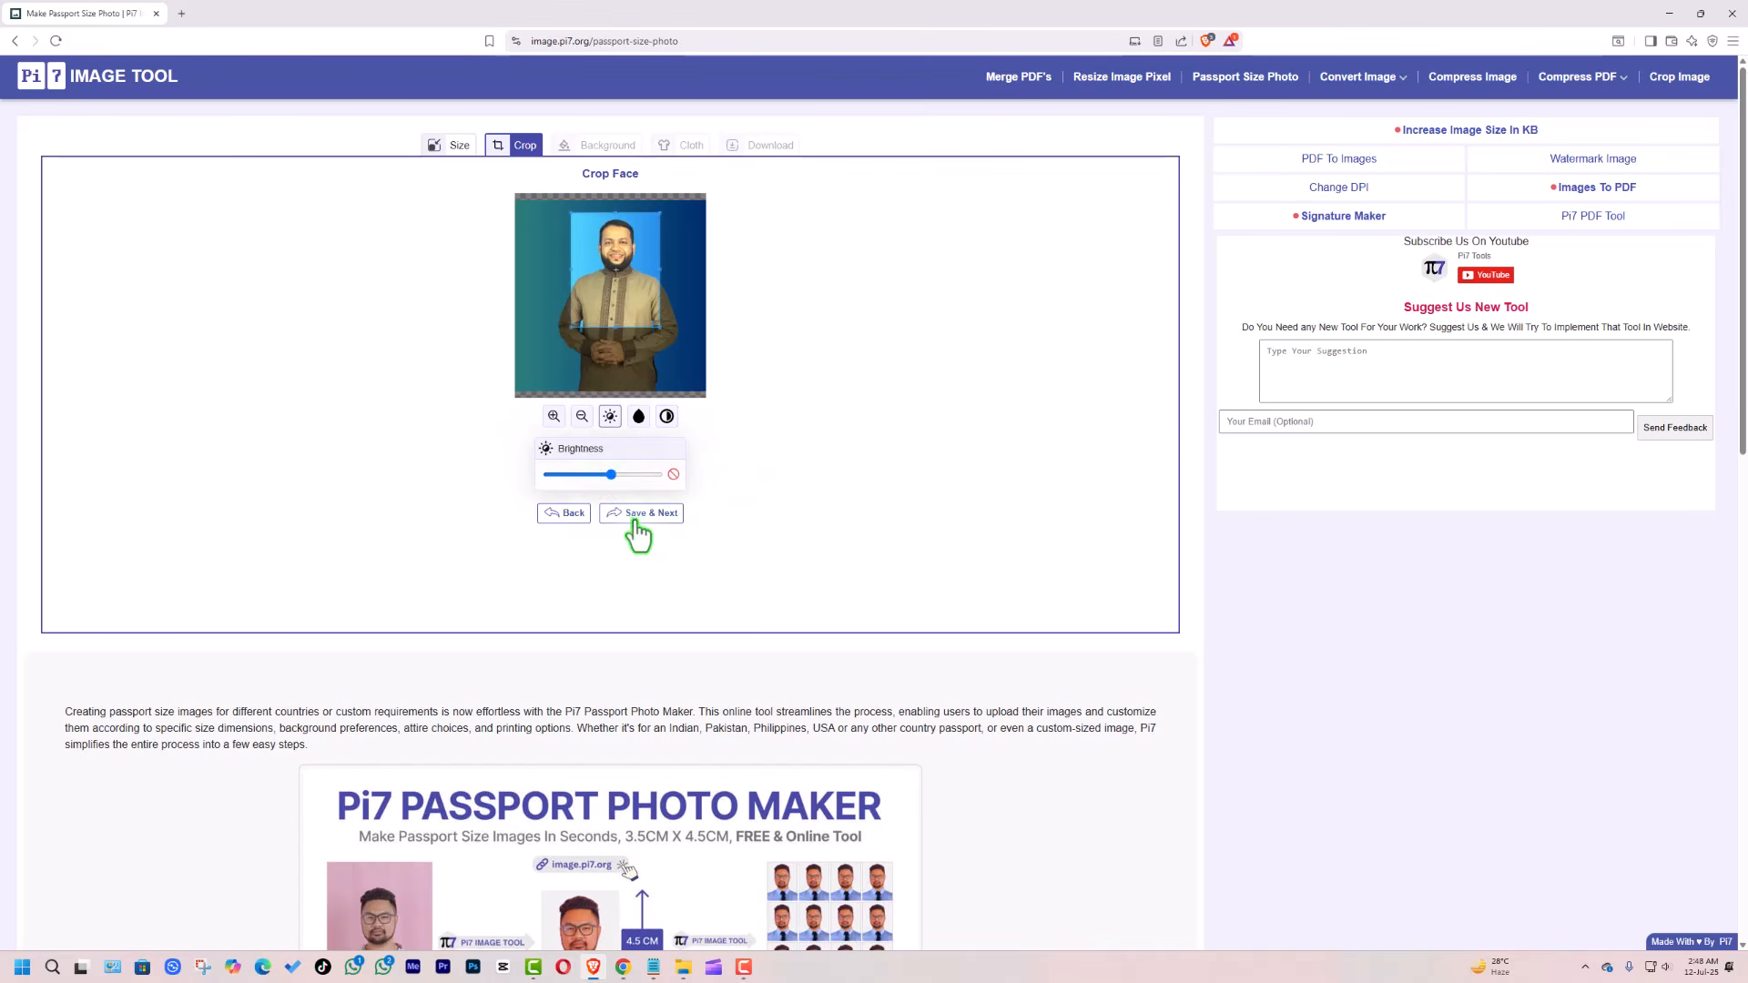
pyautogui.click(650, 516)
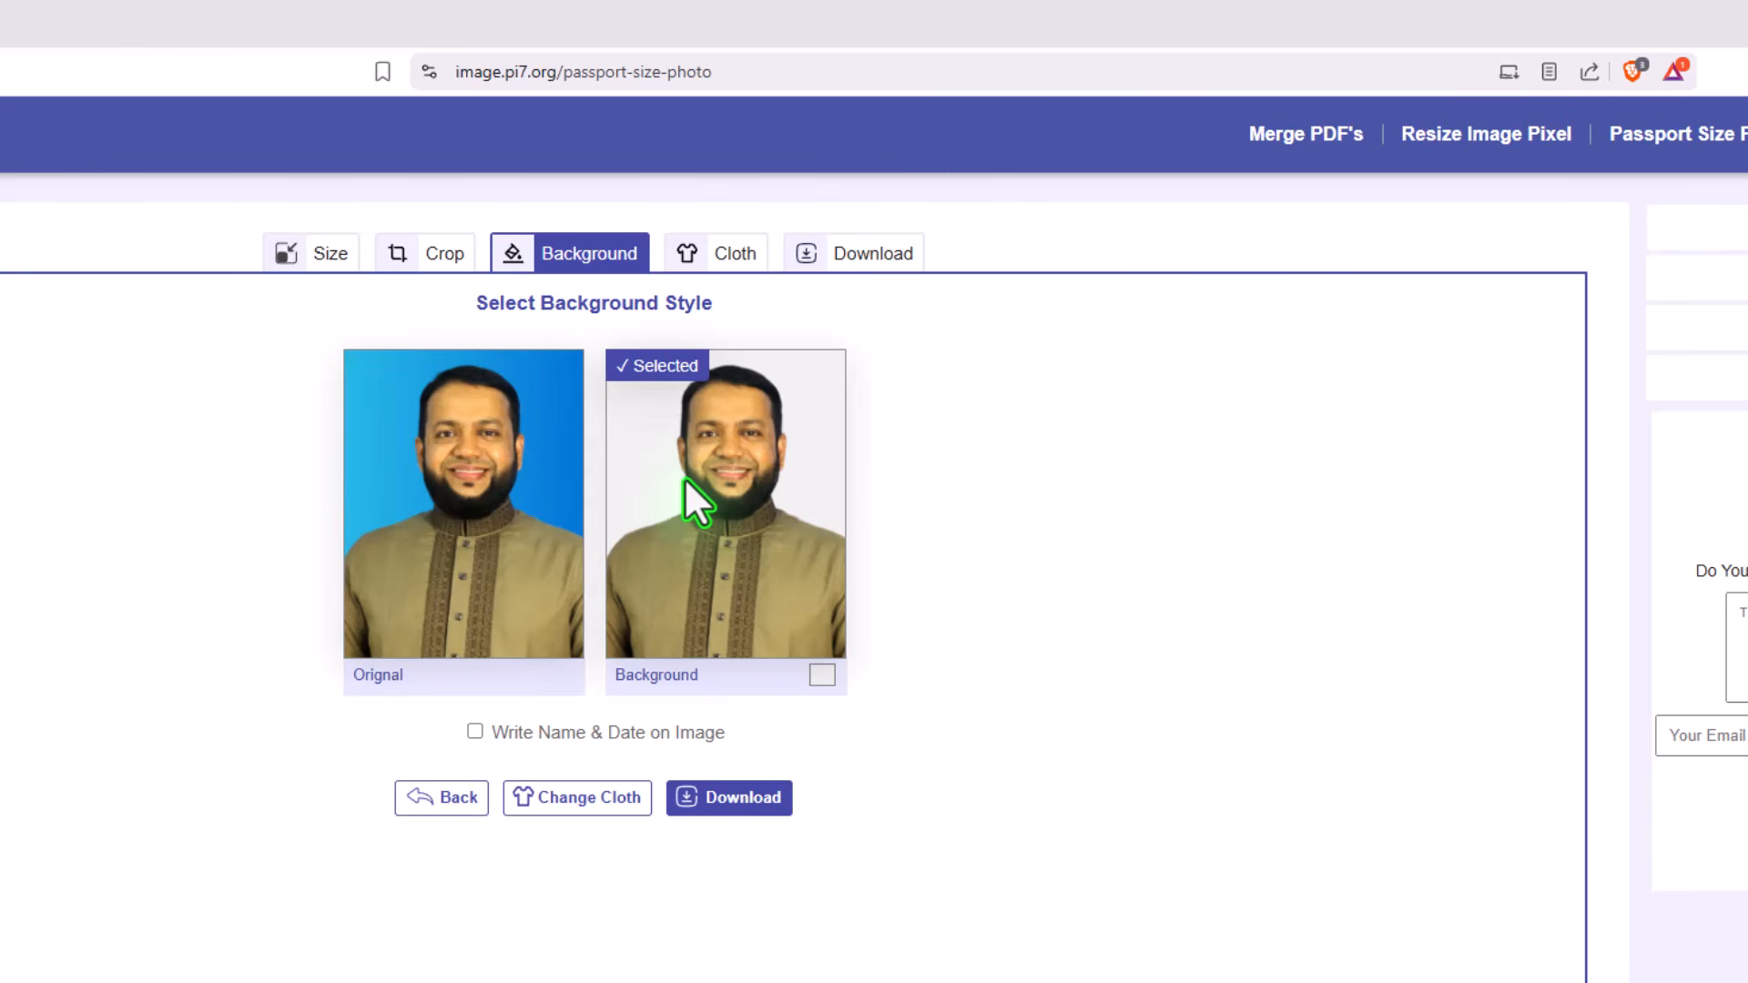
# Compare the original and replaced backgrounds, and choose the original blue background
pyautogui.click(466, 429)
pyautogui.click(715, 447)
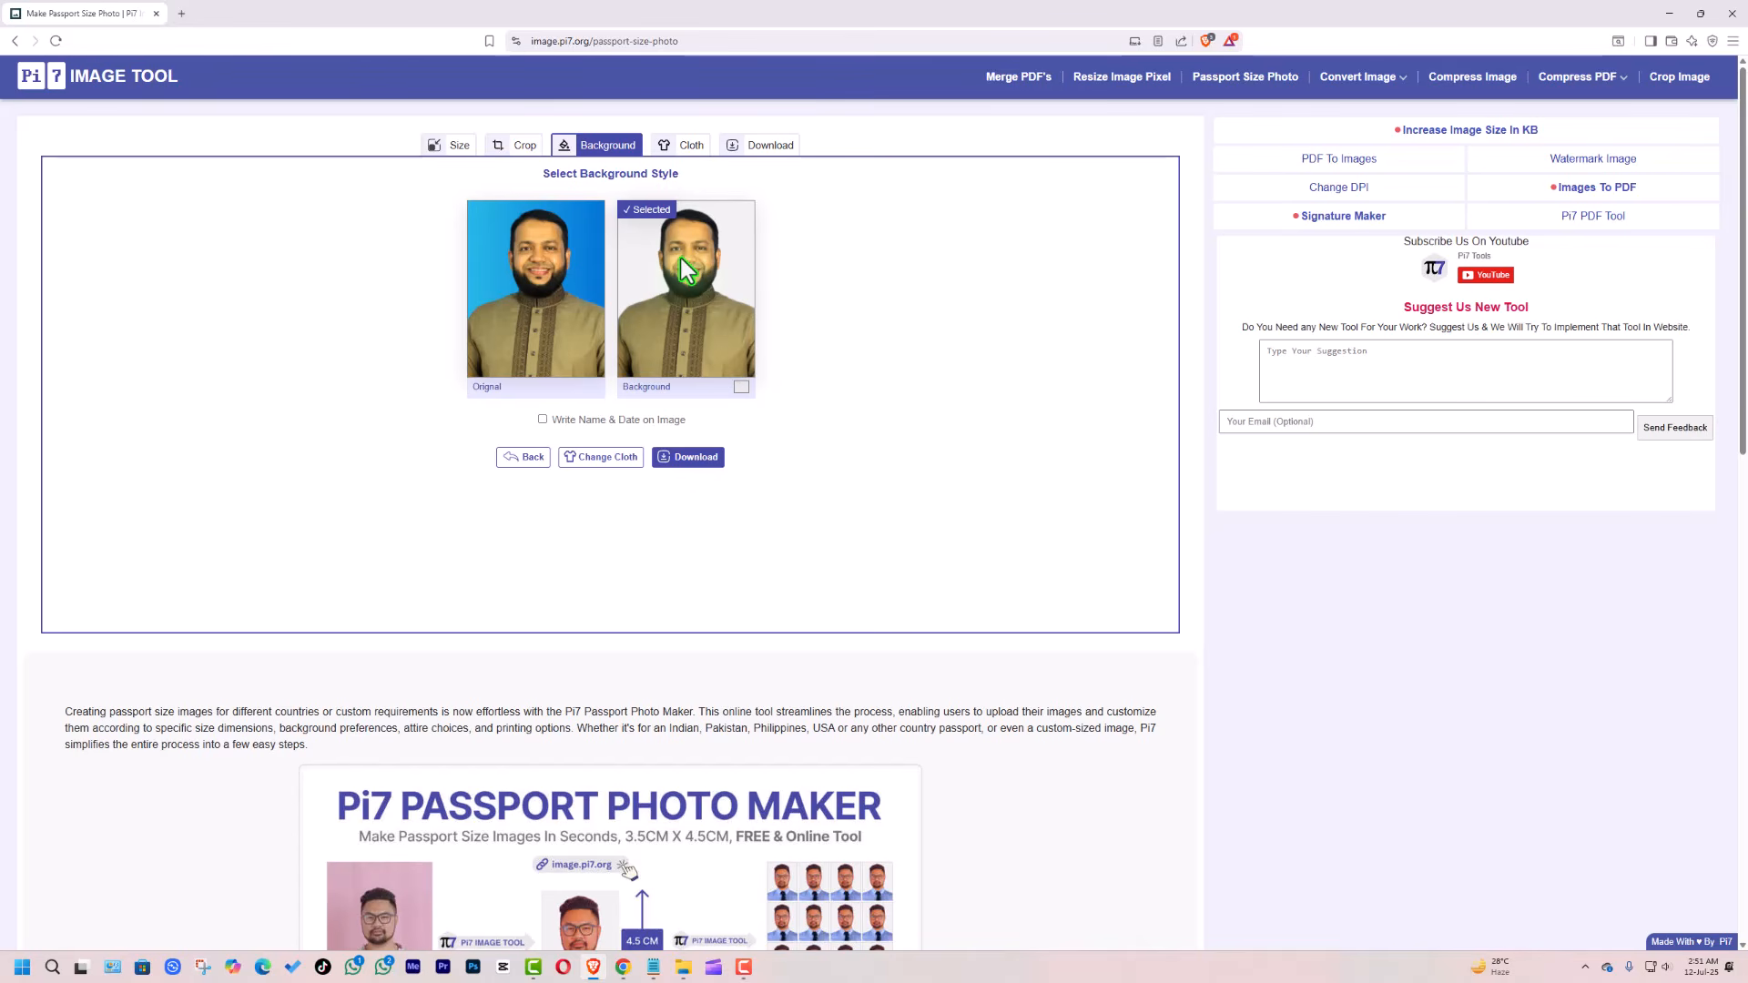
pyautogui.click(572, 264)
pyautogui.click(719, 273)
pyautogui.click(552, 268)
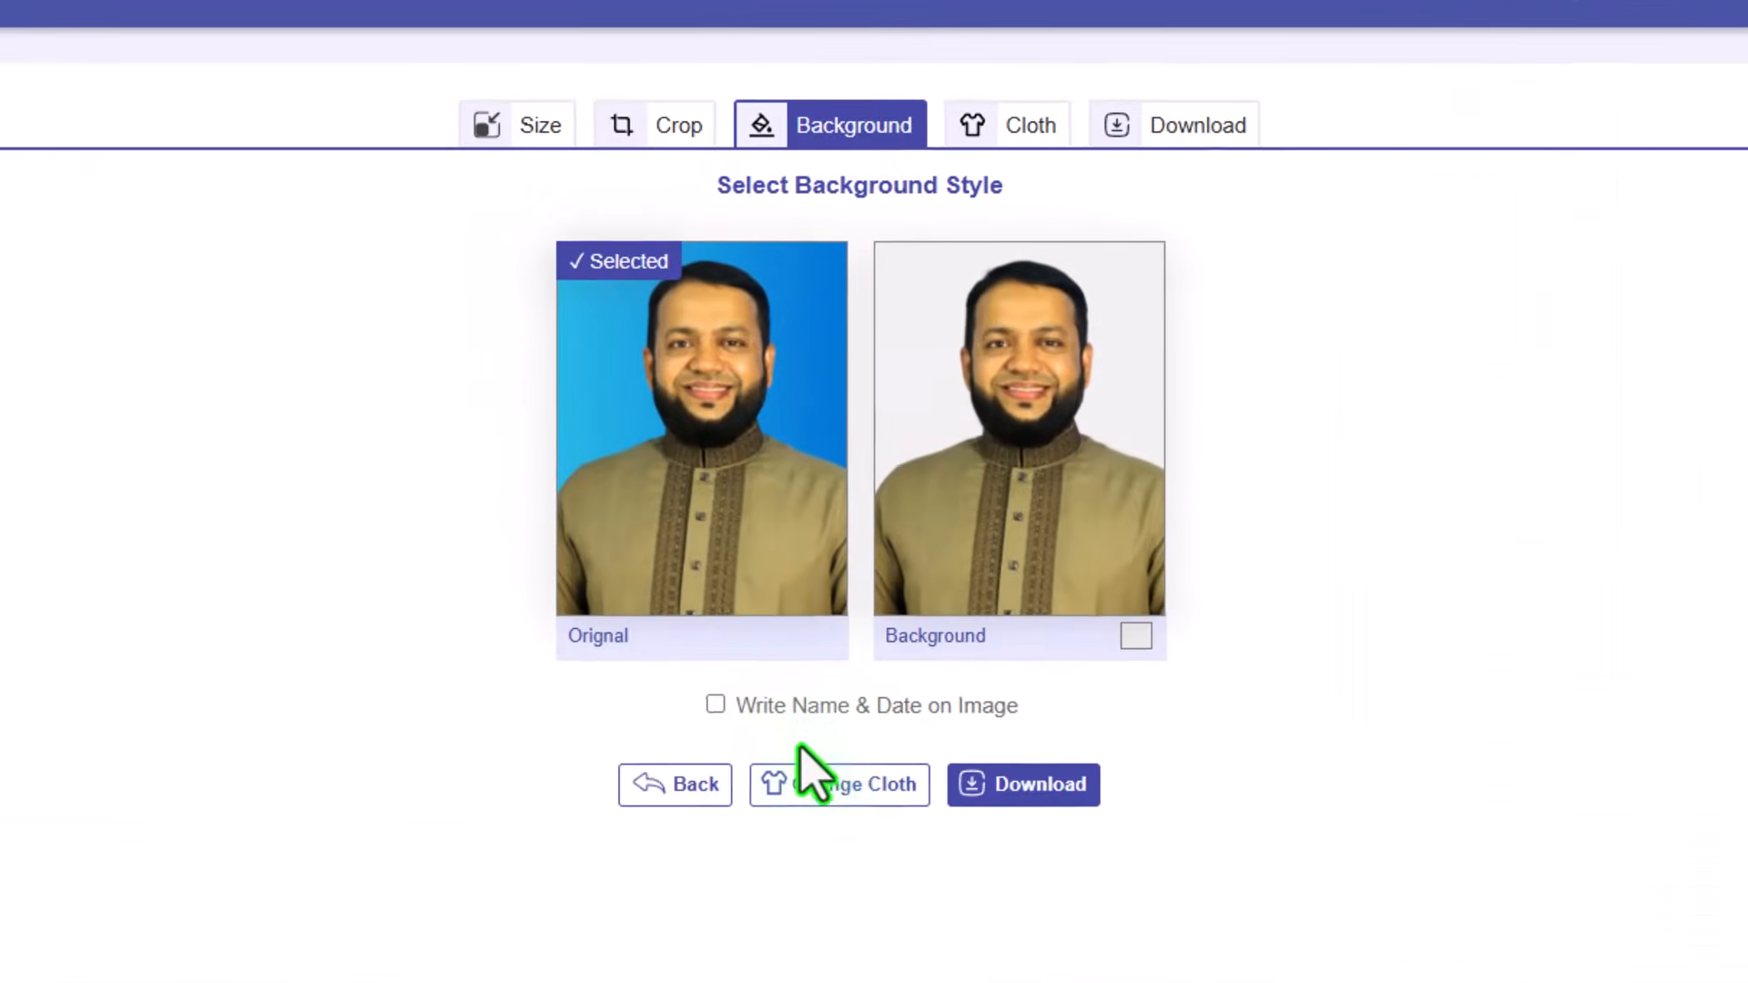
# Try the dark grey suit with the striped tie on the person, fitted under the beard, and return to the background choice
pyautogui.click(823, 779)
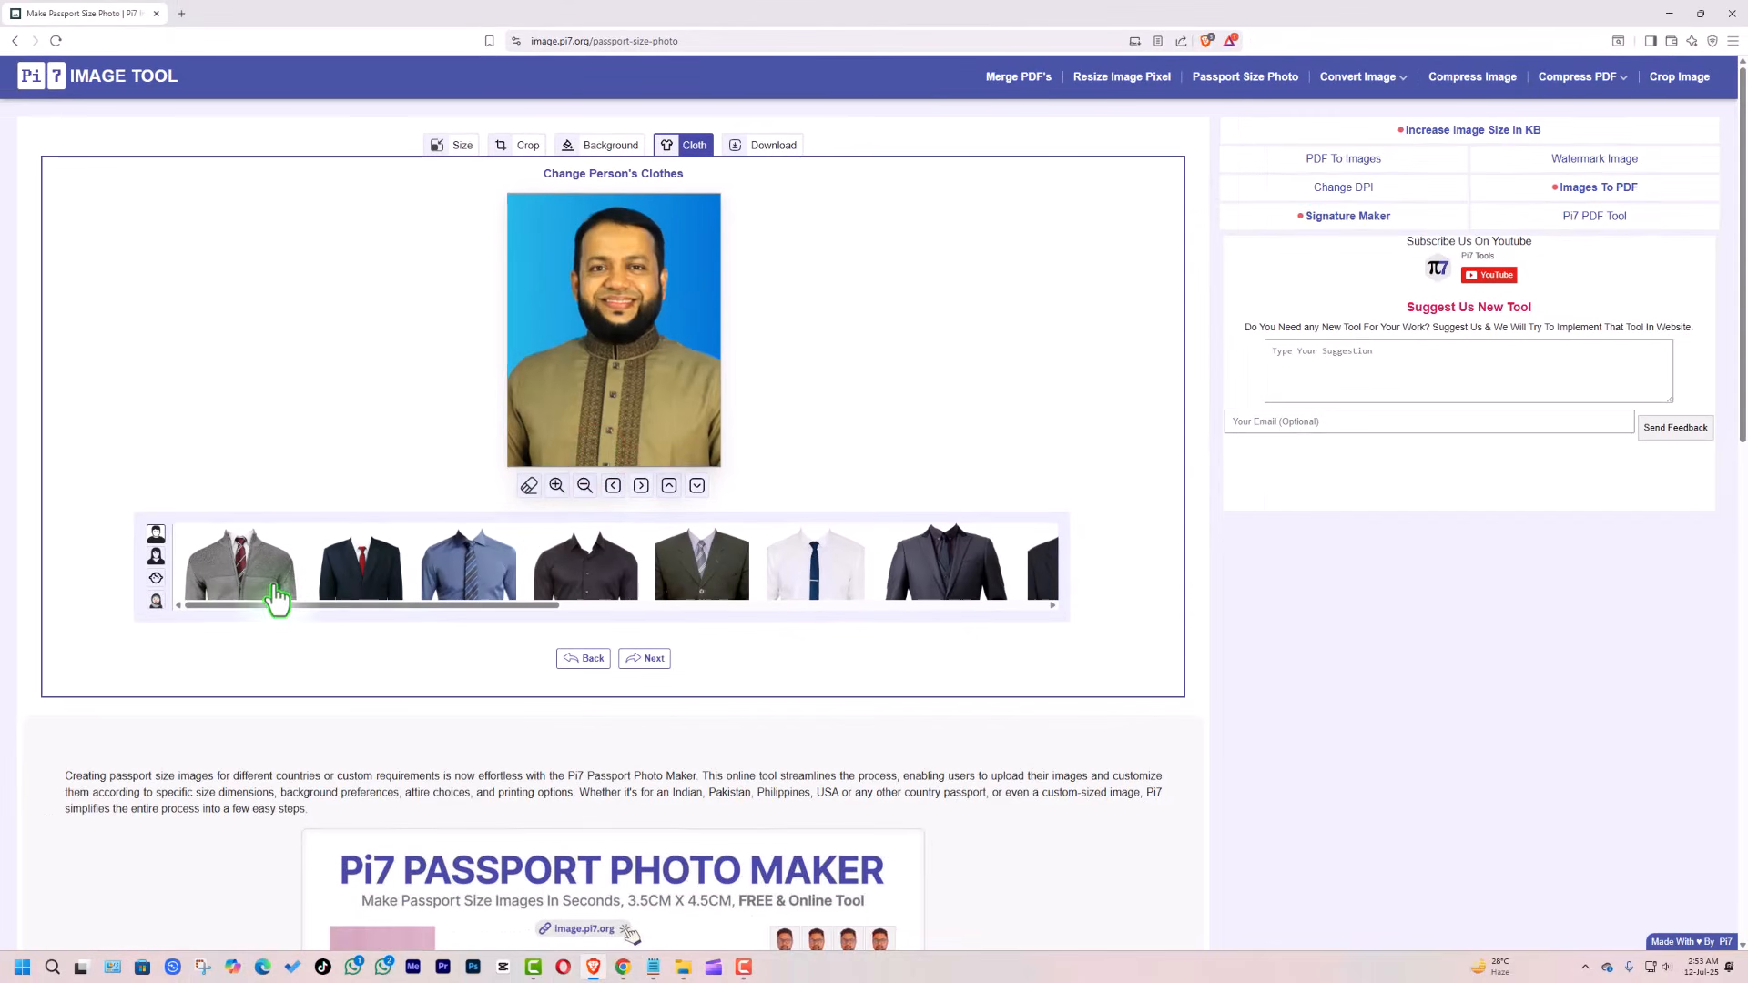
pyautogui.click(714, 566)
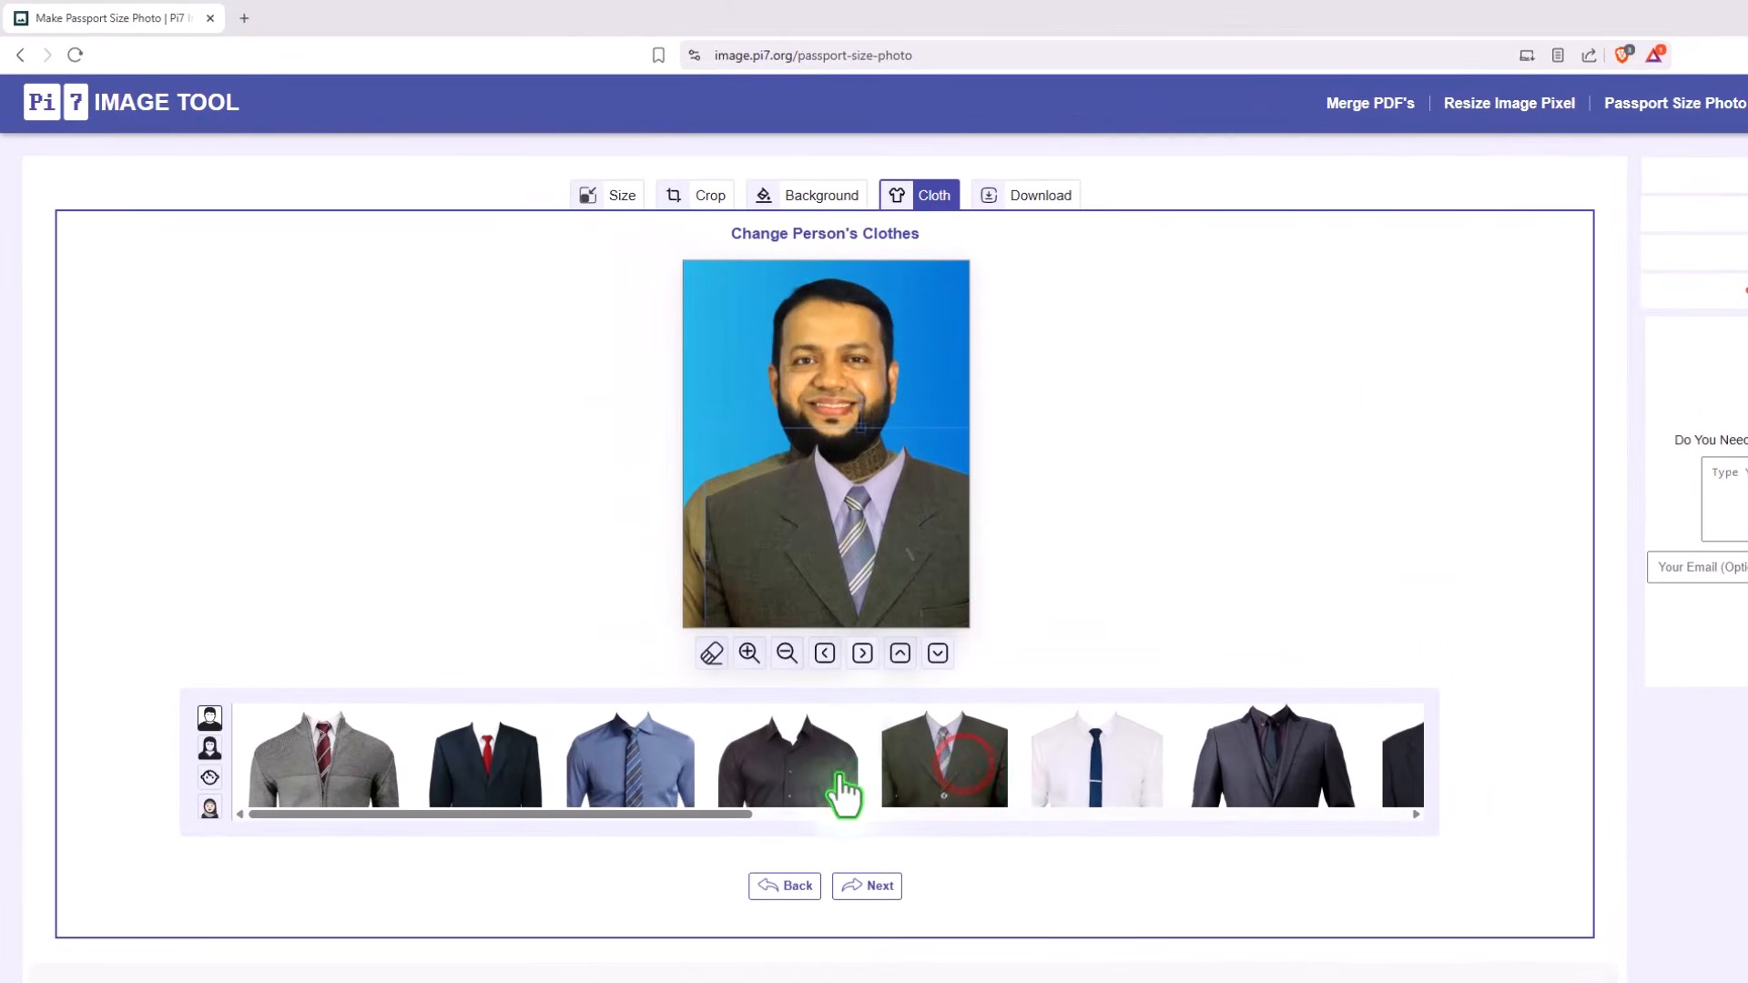
pyautogui.moveTo(889, 534)
pyautogui.mouseDown()
pyautogui.moveTo(850, 527)
pyautogui.moveTo(865, 518)
pyautogui.moveTo(864, 551)
pyautogui.moveTo(865, 520)
pyautogui.mouseUp()
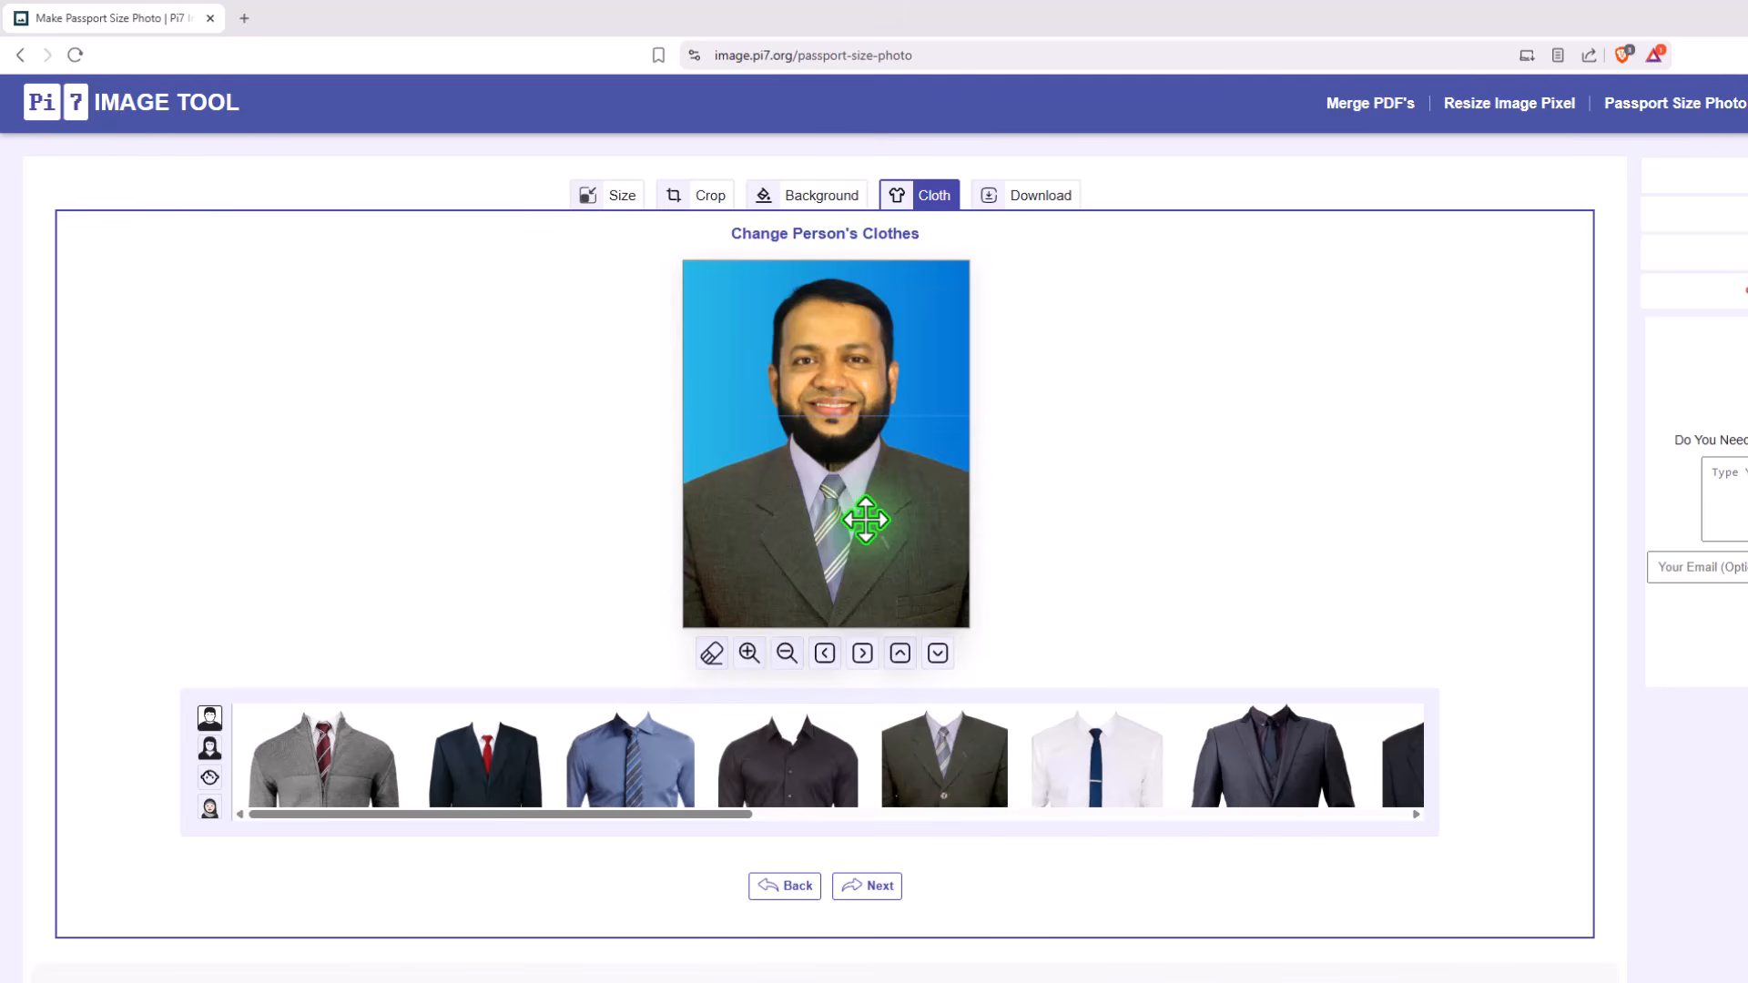
pyautogui.click(785, 883)
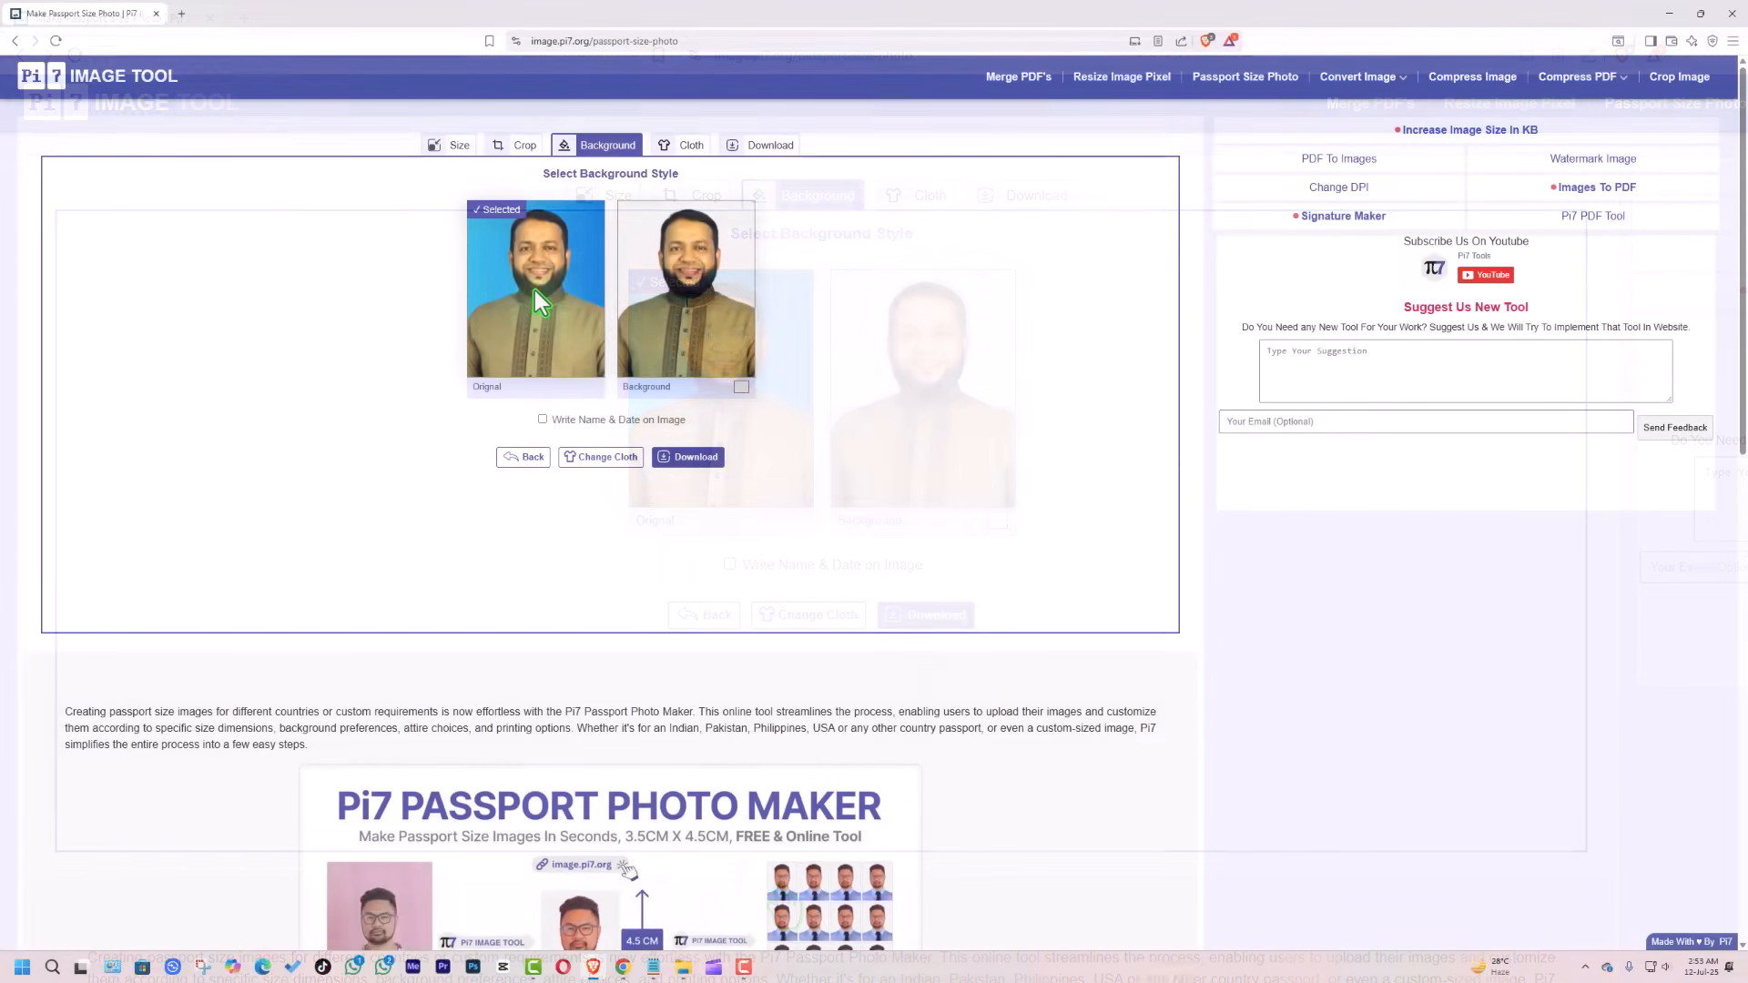
# Download the single online-submission photo as the JPEG Pi7_Passport_Photo in the Downloads folder
pyautogui.click(689, 464)
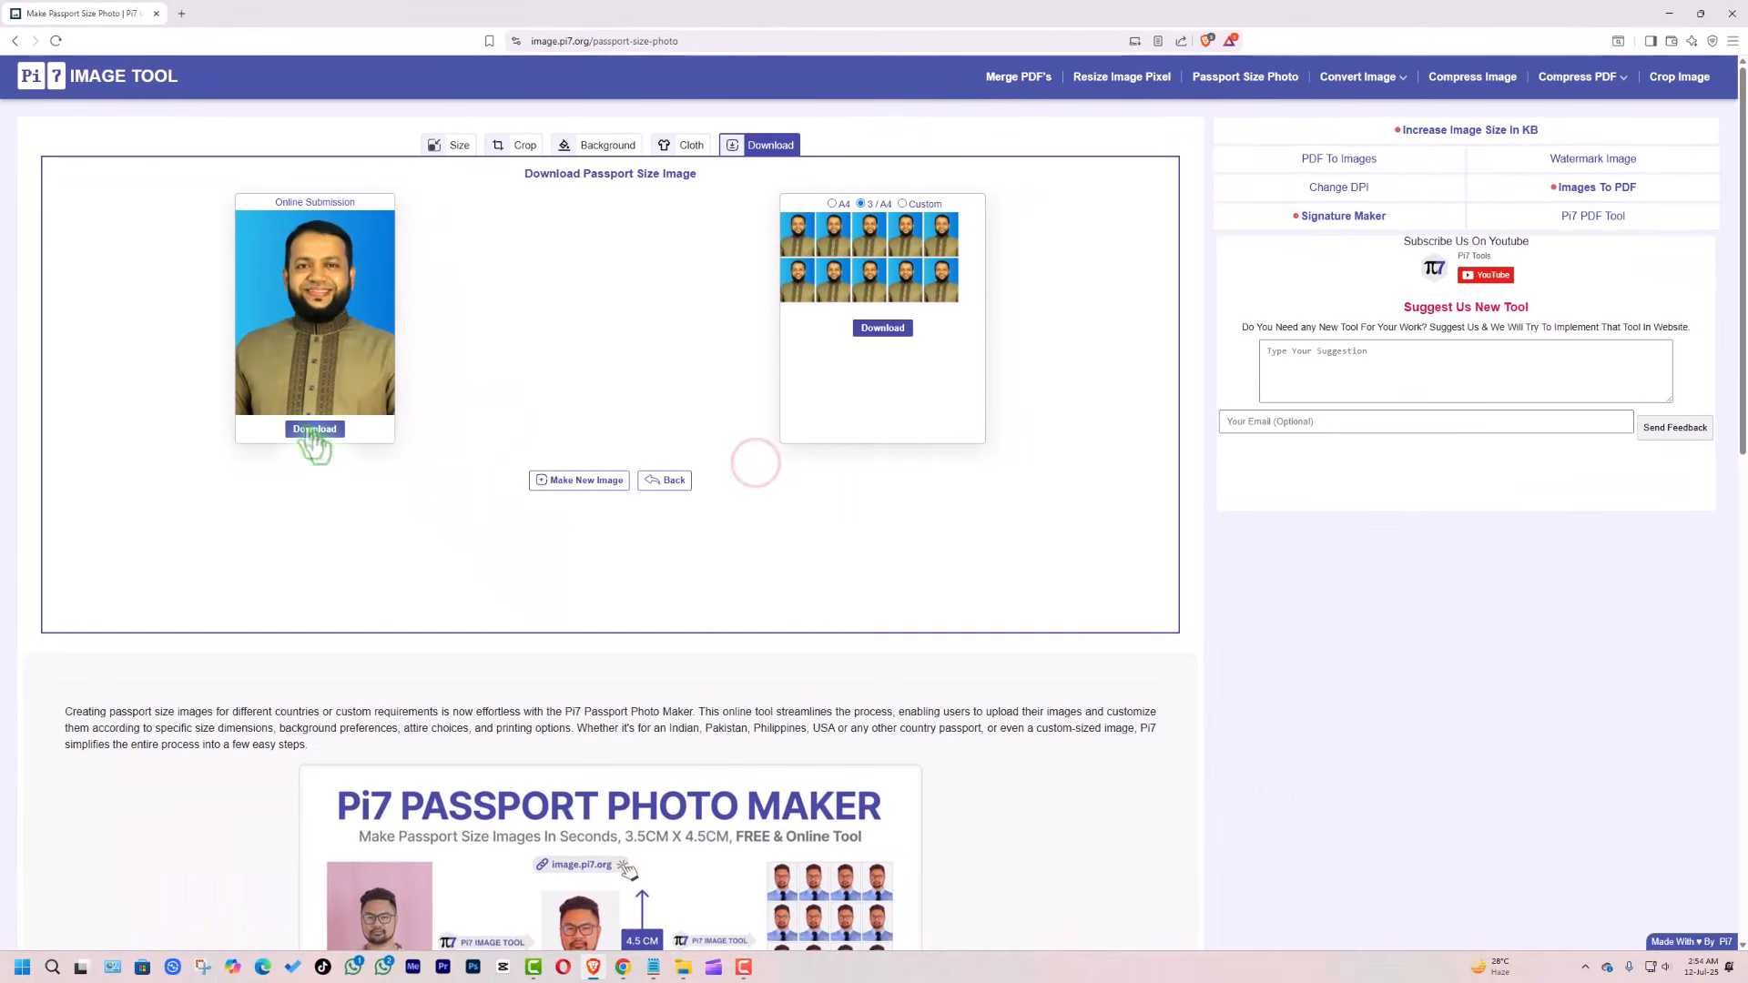
pyautogui.click(314, 429)
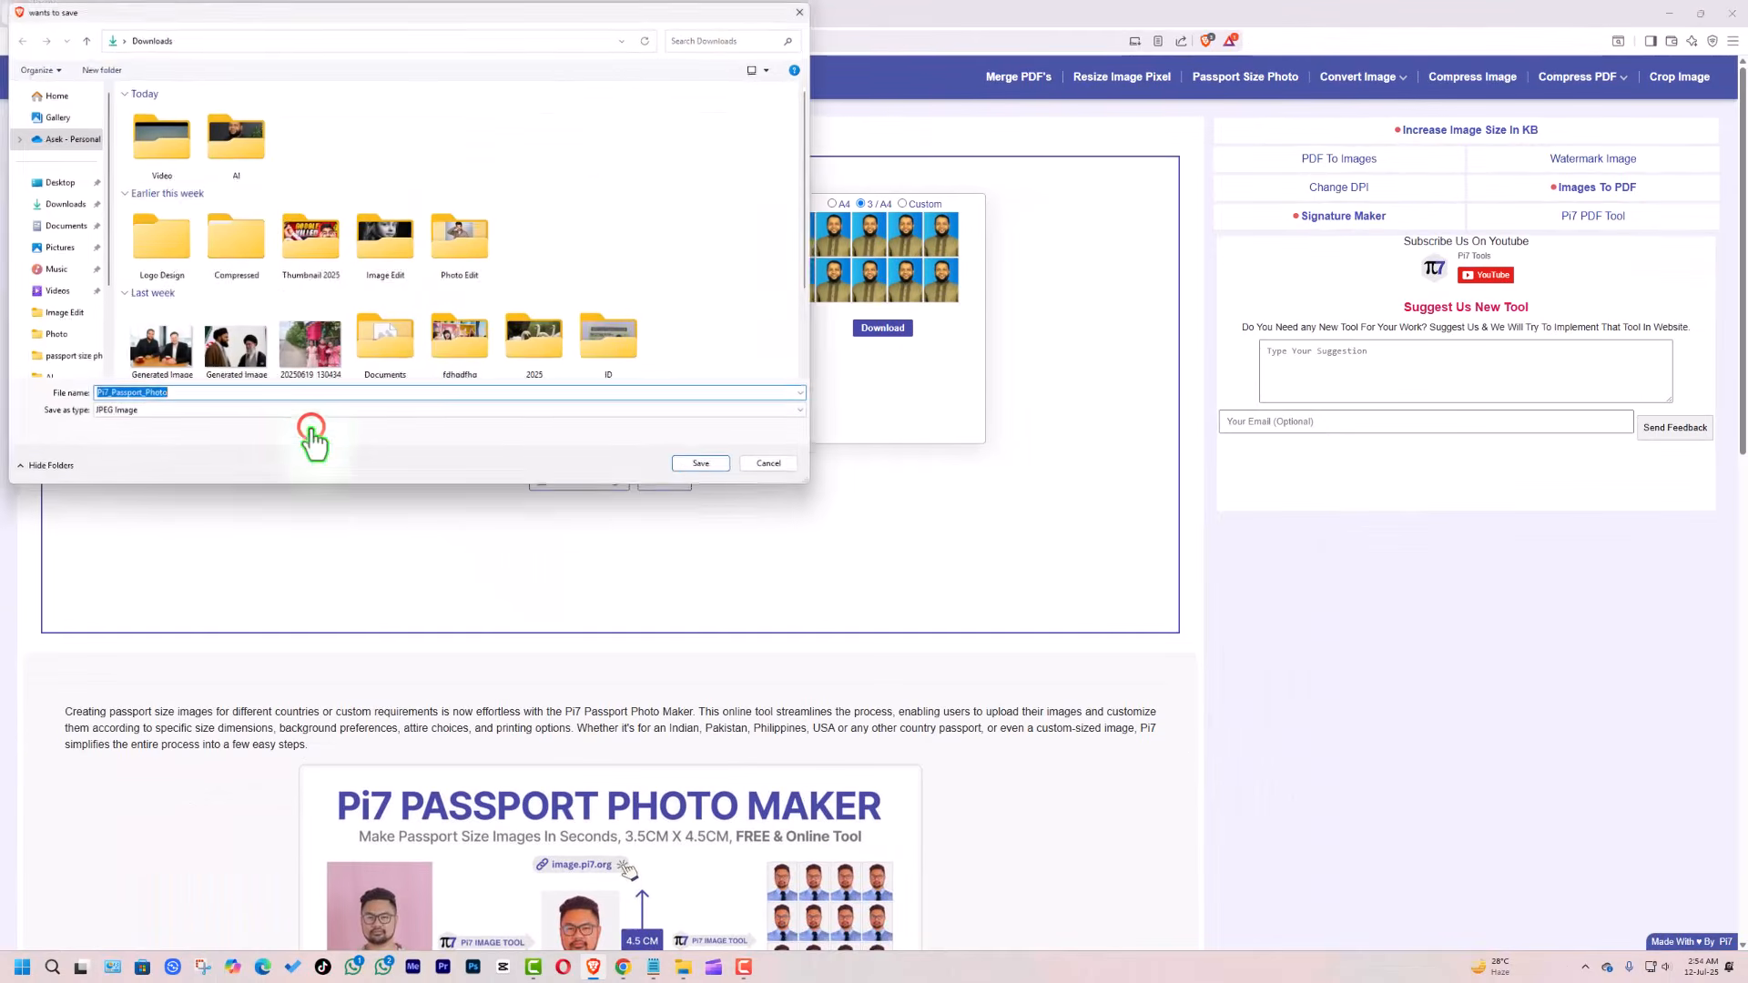
pyautogui.click(702, 466)
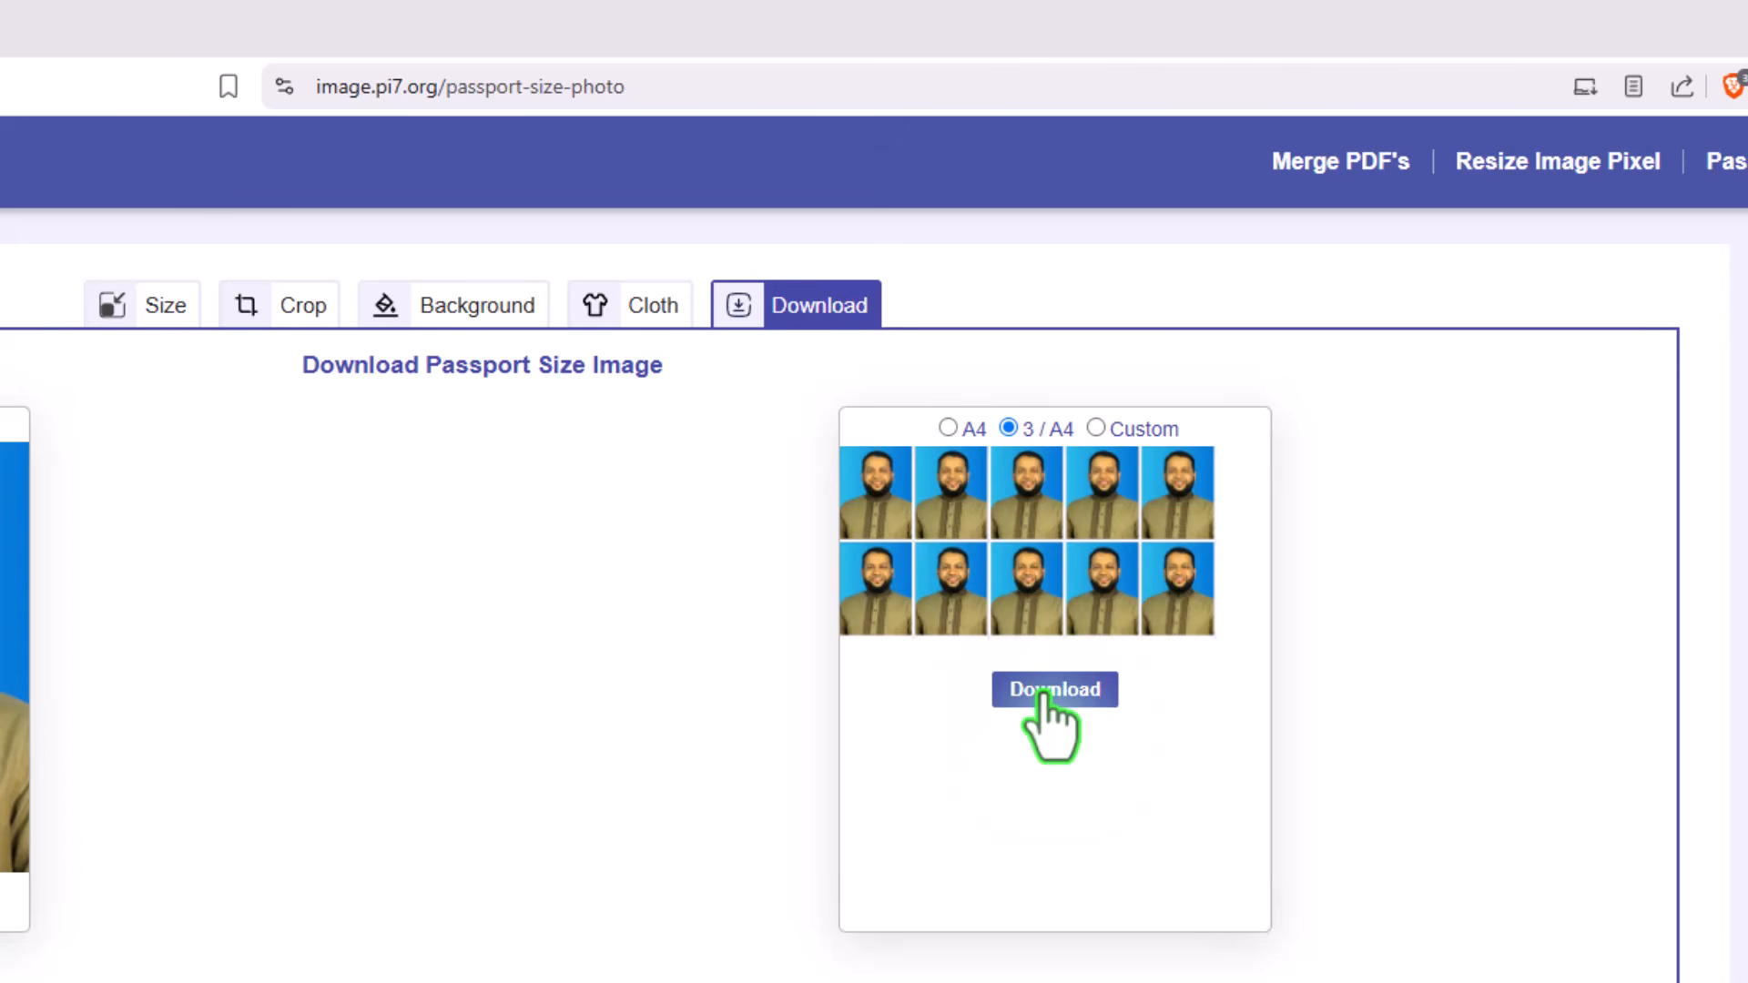
# Set the print sheet to A4 and download it as the JPEG Pi7_Passport_Photo (1) in Downloads
pyautogui.click(948, 428)
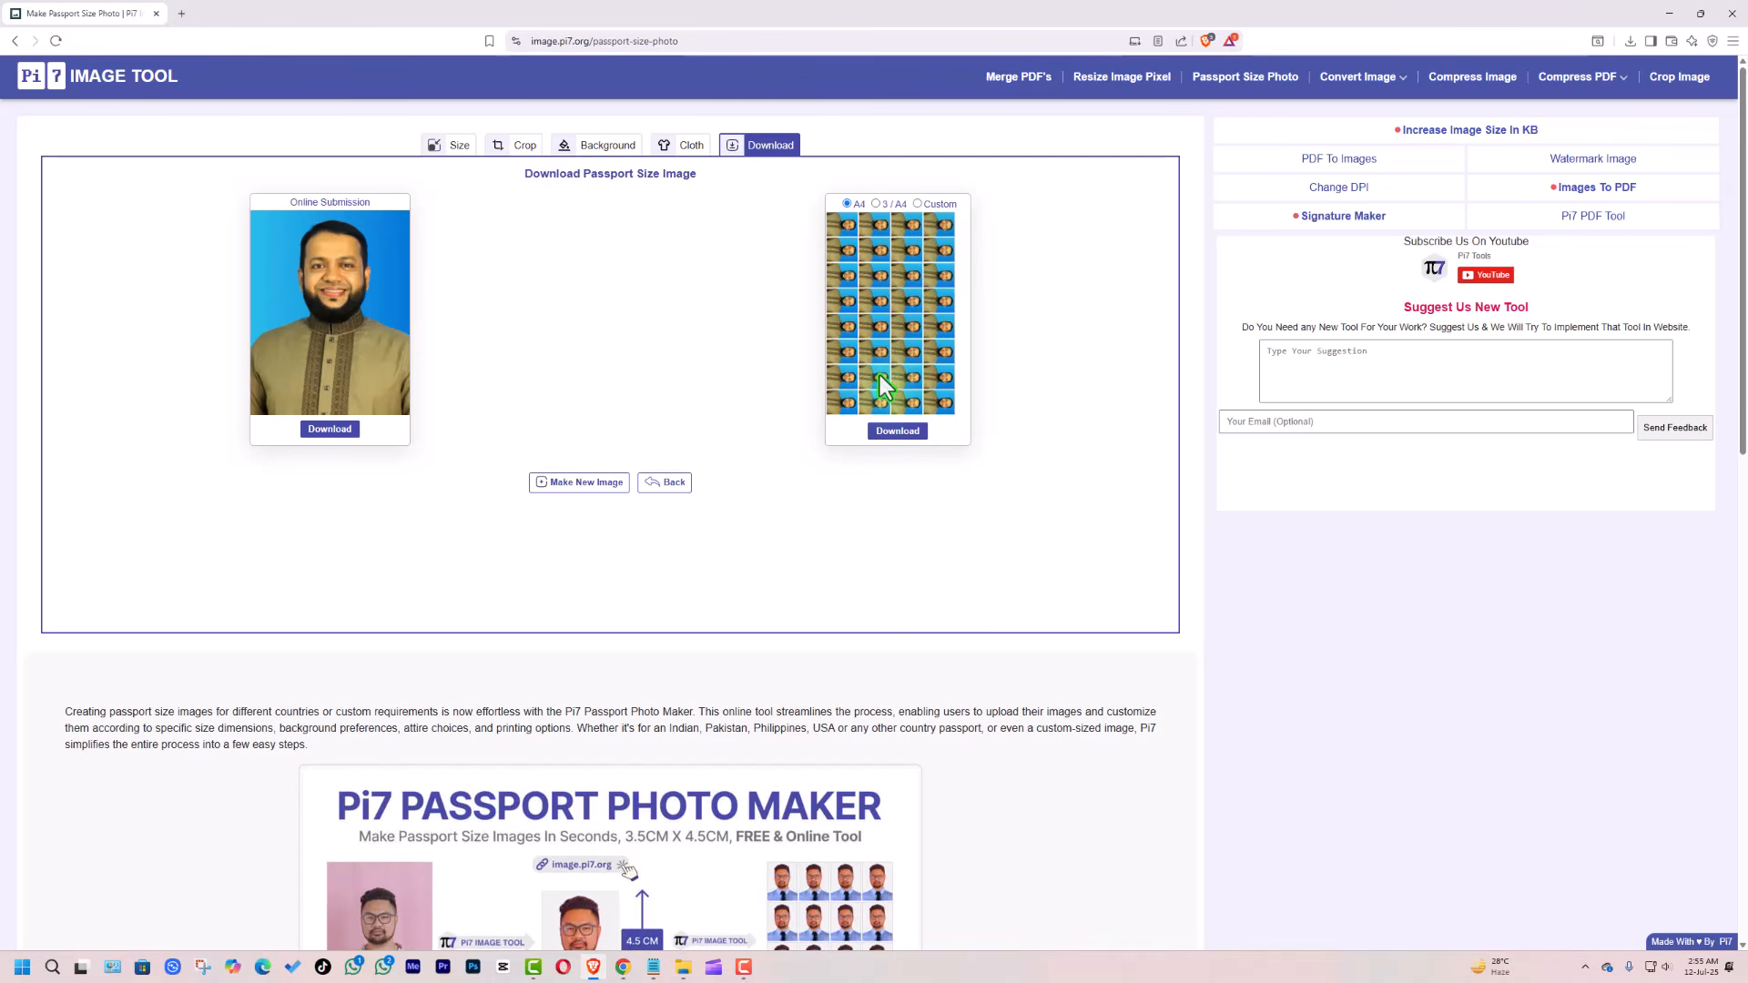
pyautogui.click(893, 431)
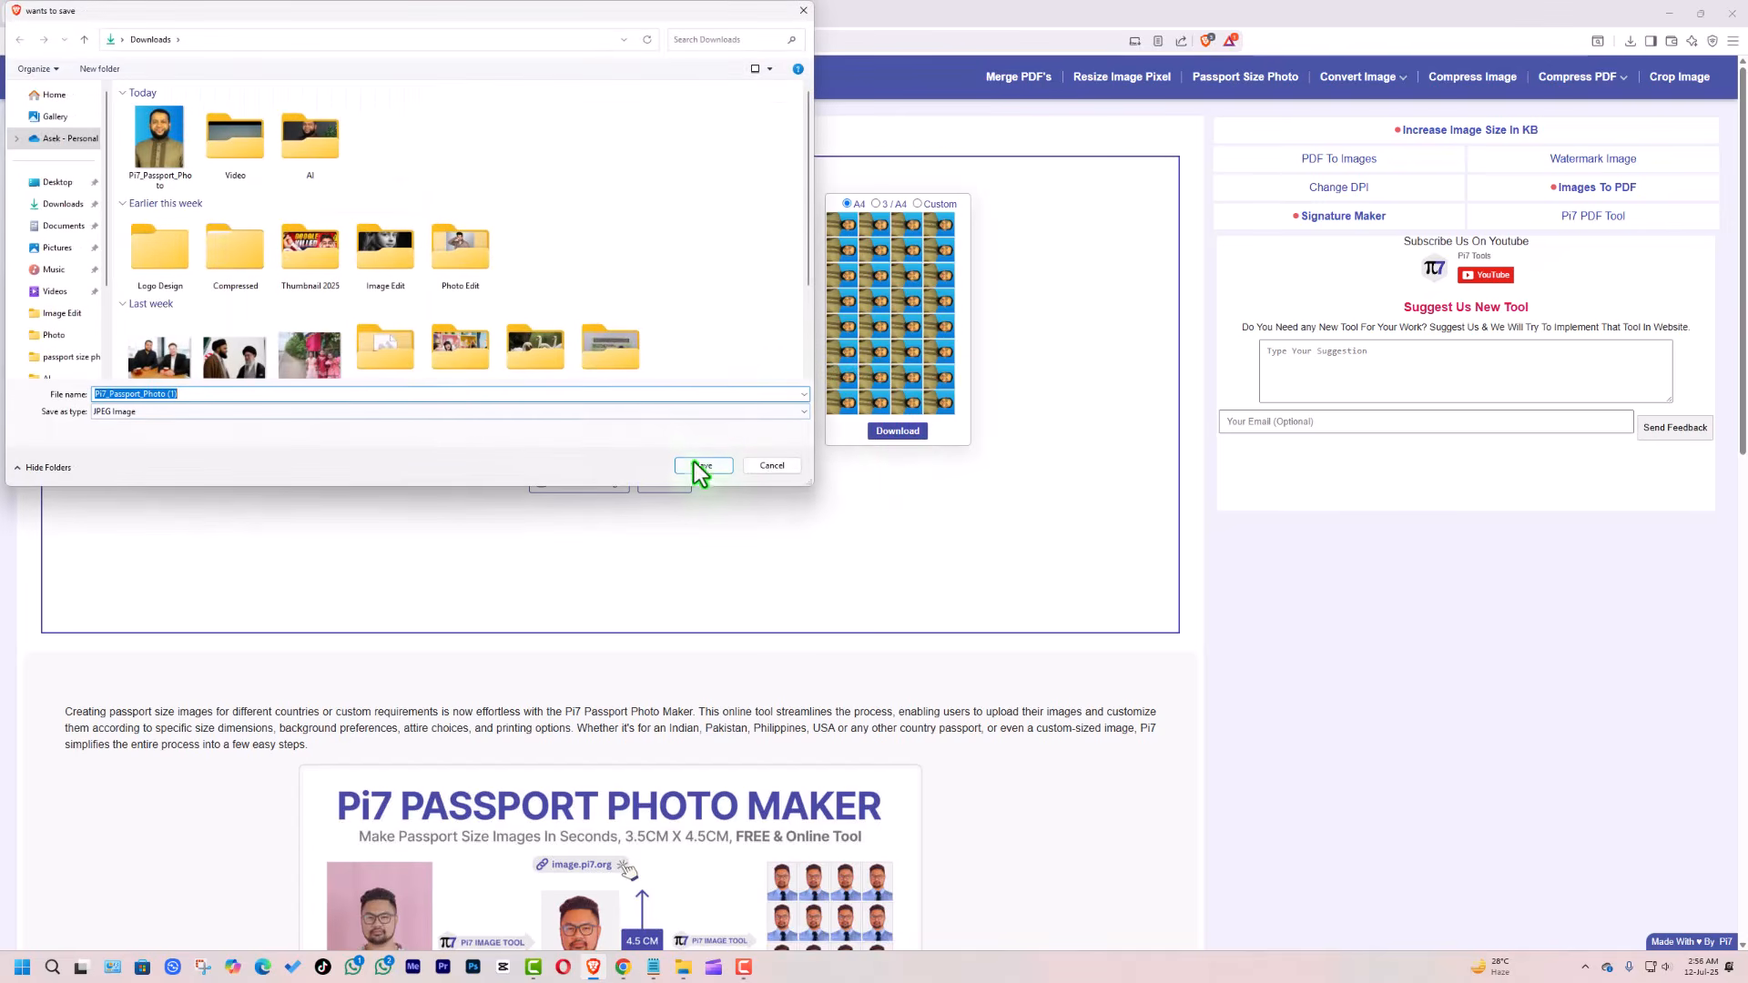
pyautogui.click(704, 466)
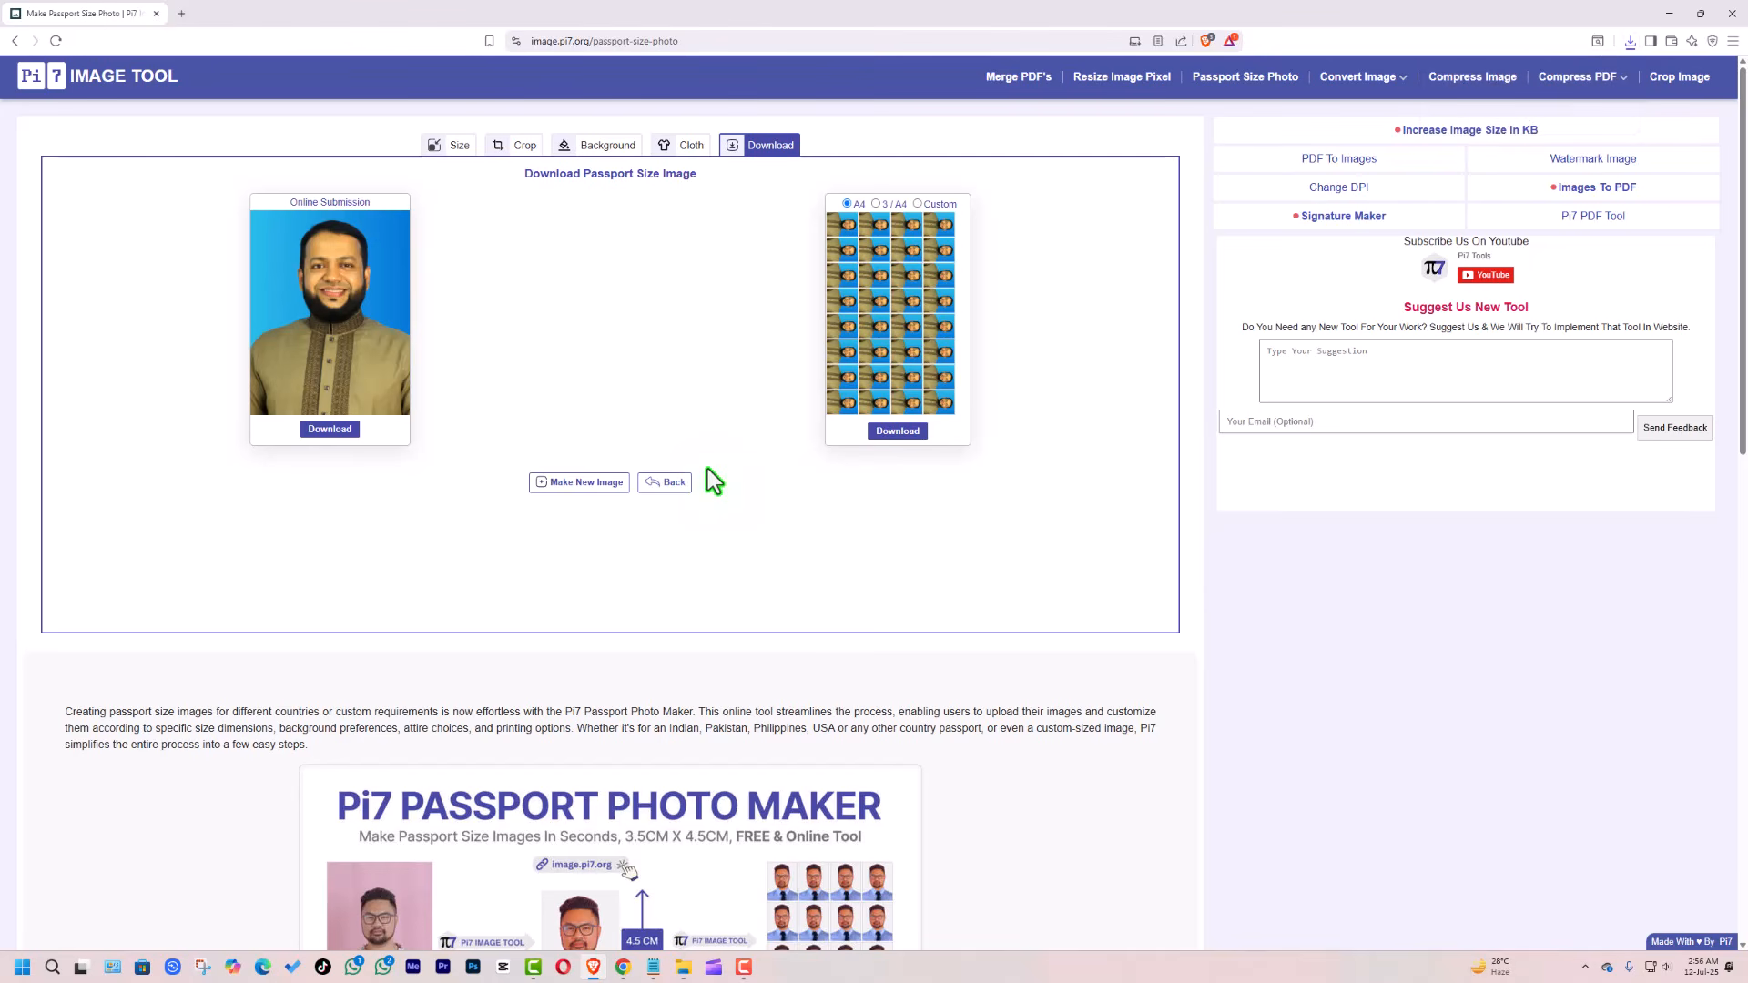
# Show the downloaded files in their folder and open the A4 sheet image Pi7_Passport_Photo (1) to check it
pyautogui.click(1631, 41)
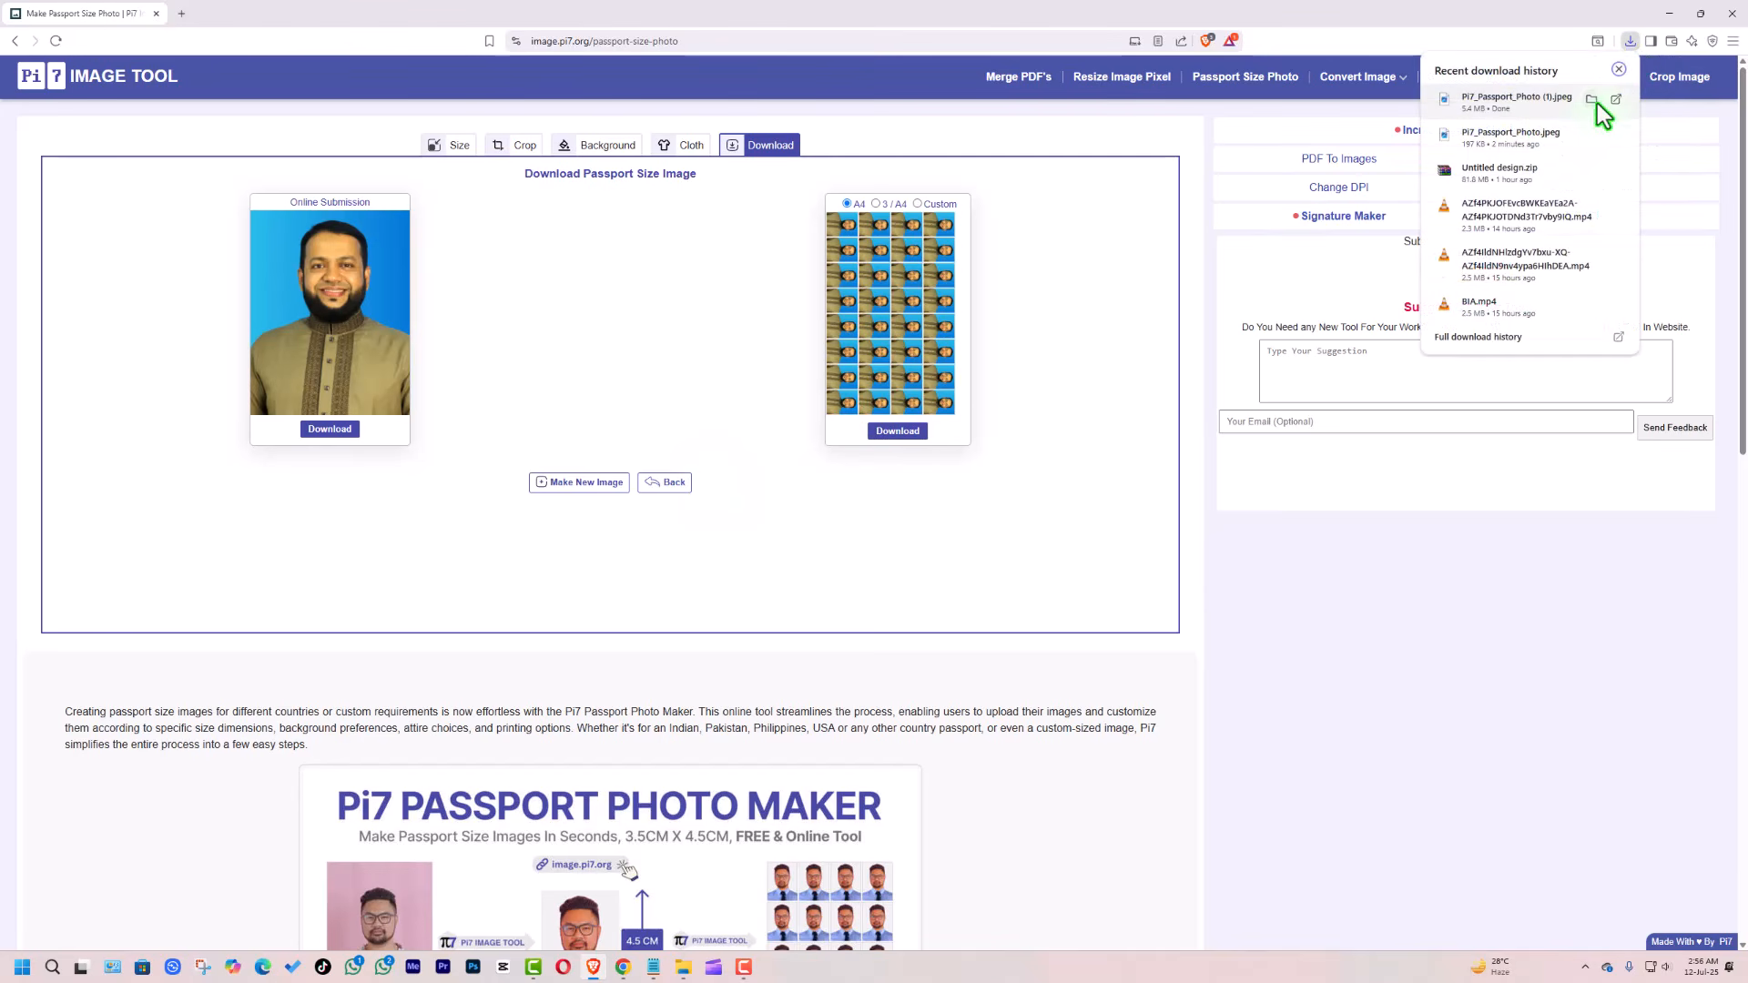
pyautogui.click(1592, 100)
pyautogui.click(227, 154)
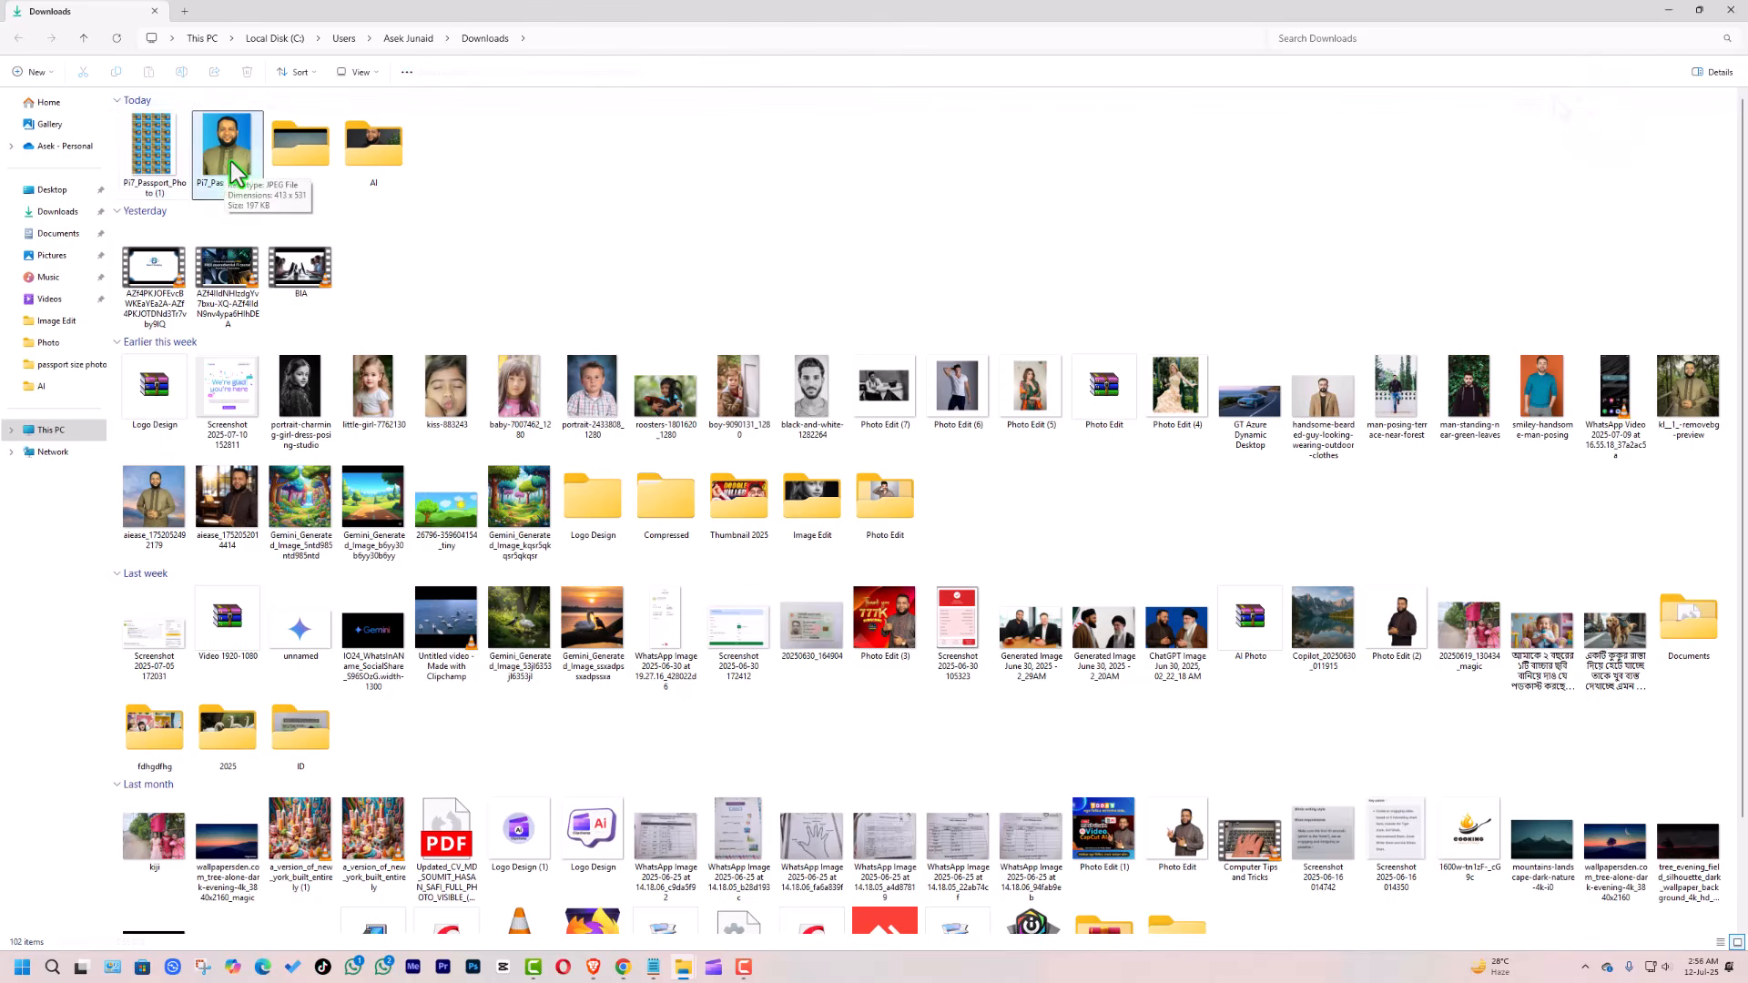
pyautogui.doubleClick(162, 149)
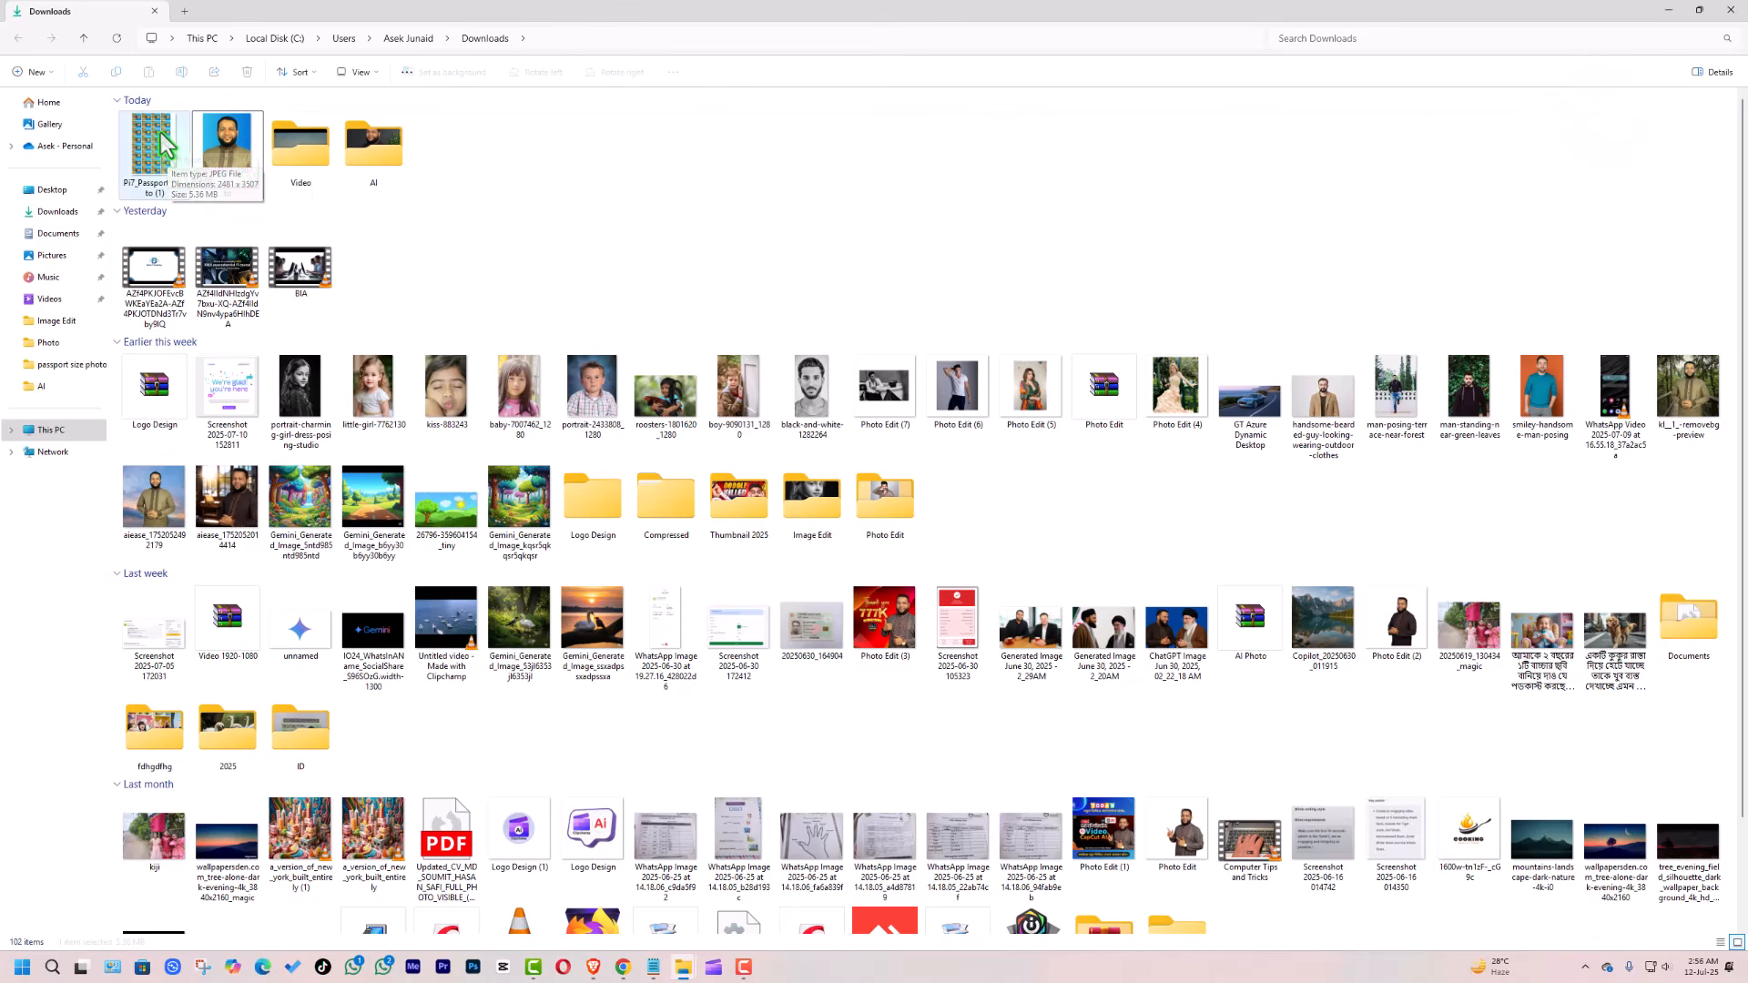